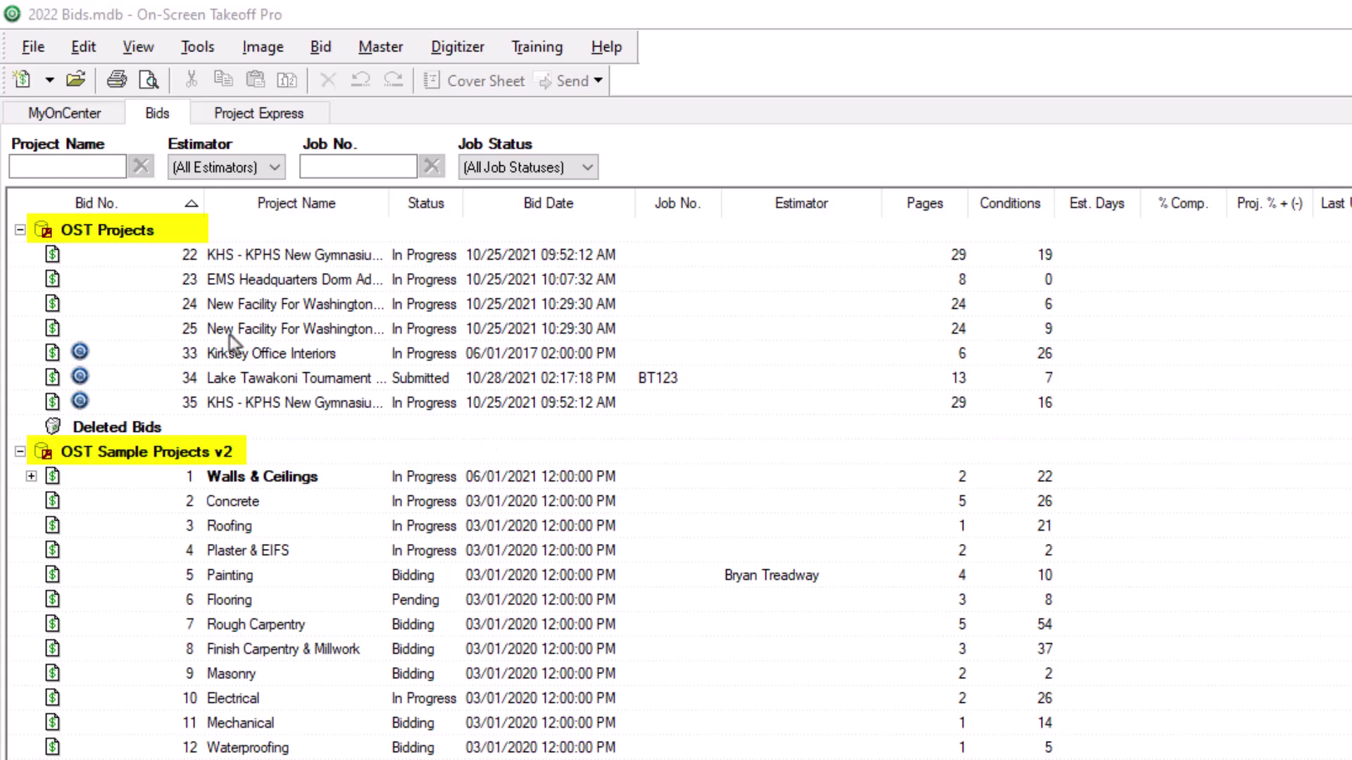
# Step: In the OST Projects folder, start a new bid so the Bid Wizard opens at Step 1
pyautogui.click(111, 238)
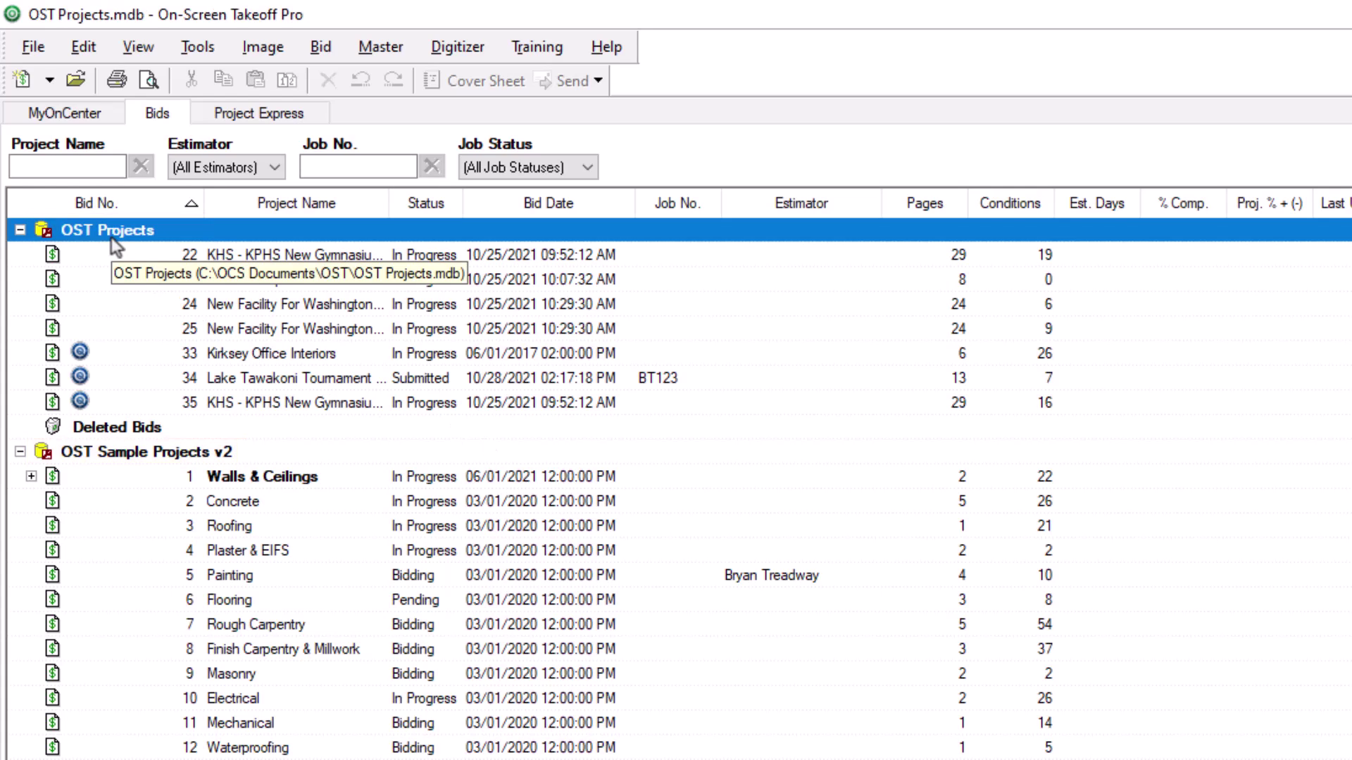
pyautogui.click(32, 50)
pyautogui.moveTo(34, 81)
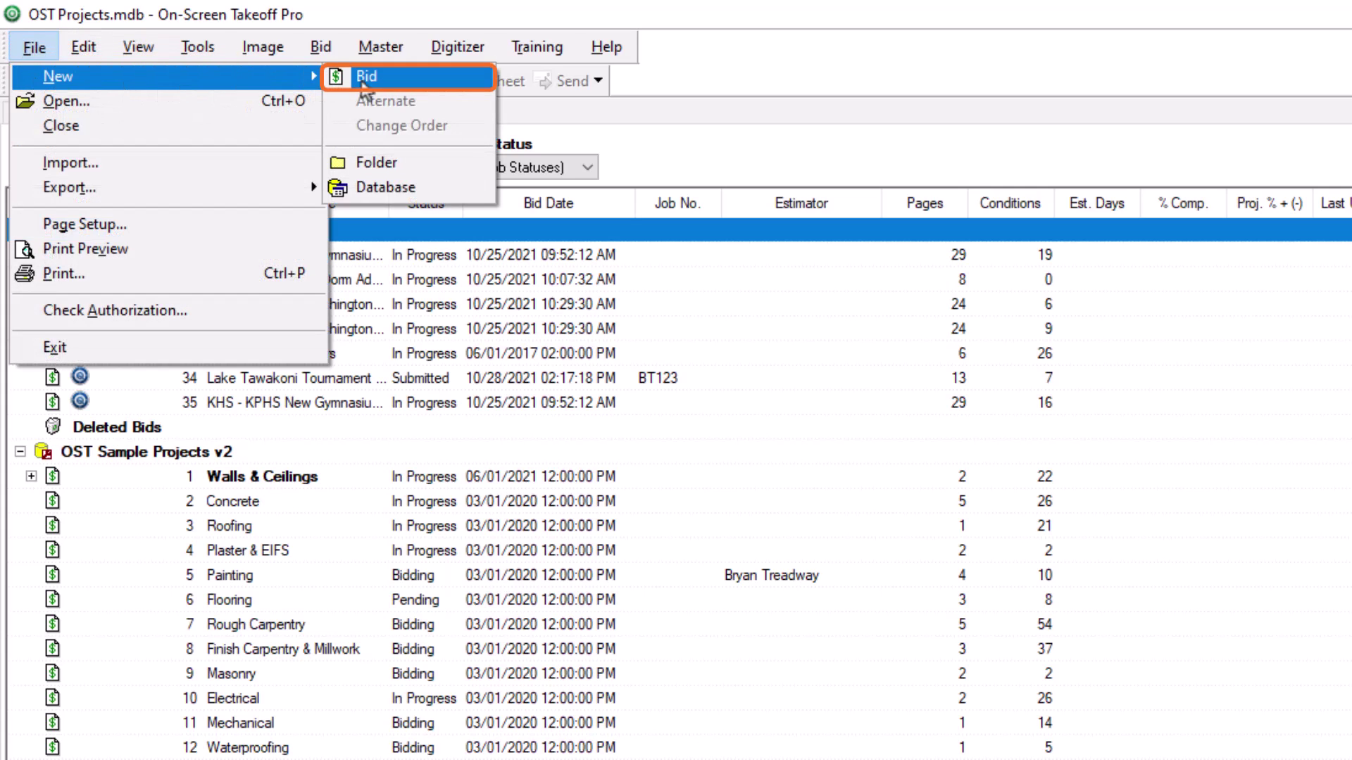
pyautogui.click(708, 138)
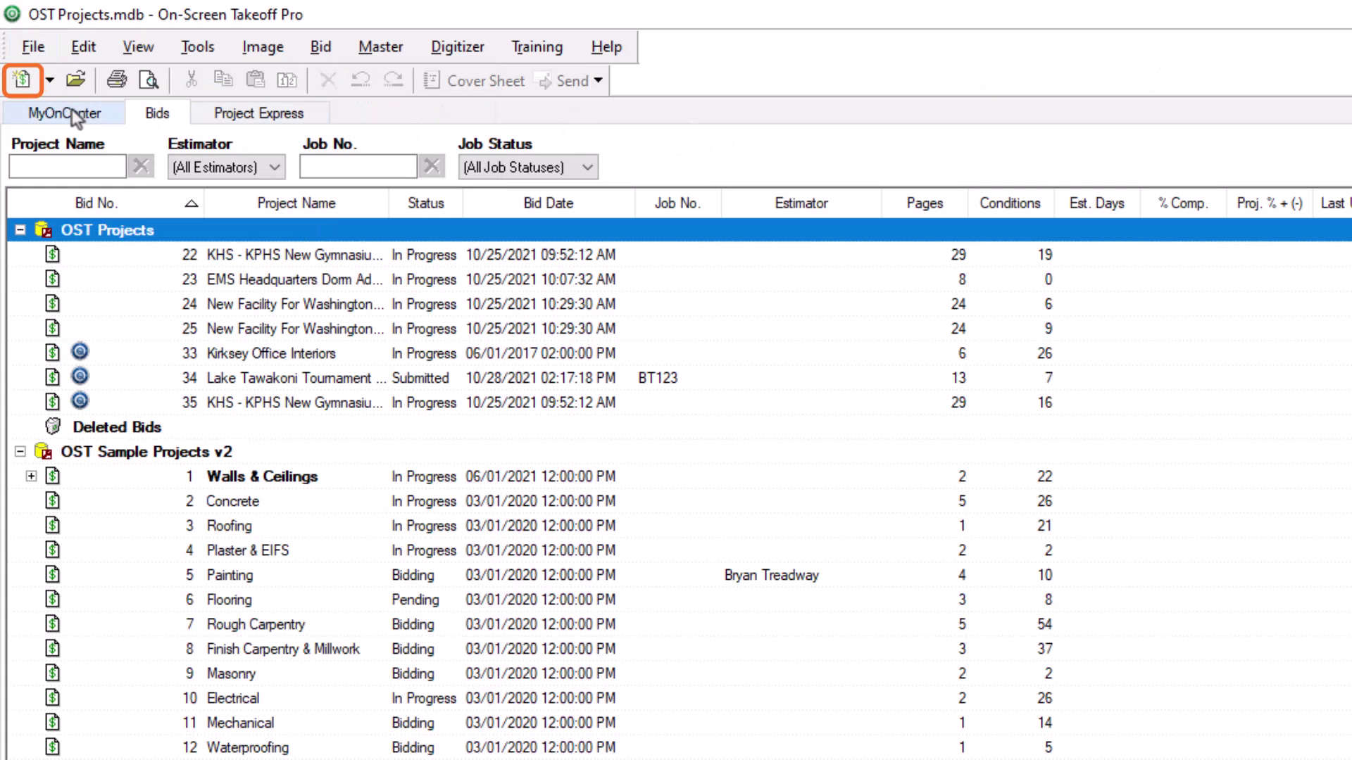
pyautogui.click(22, 80)
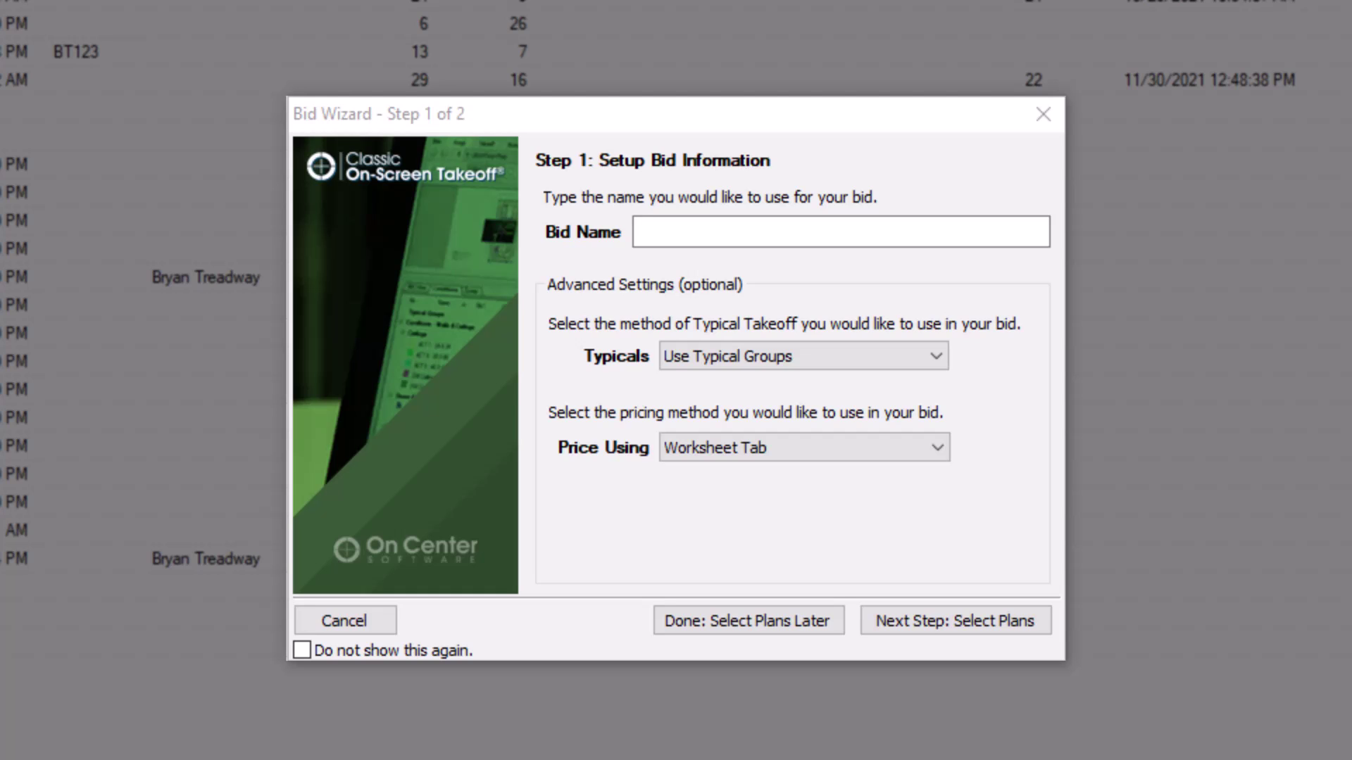
# Step: Tick 'Do not show this again' and cancel the Bid Wizard to reach bid 39's Cover Sheet
pyautogui.click(300, 655)
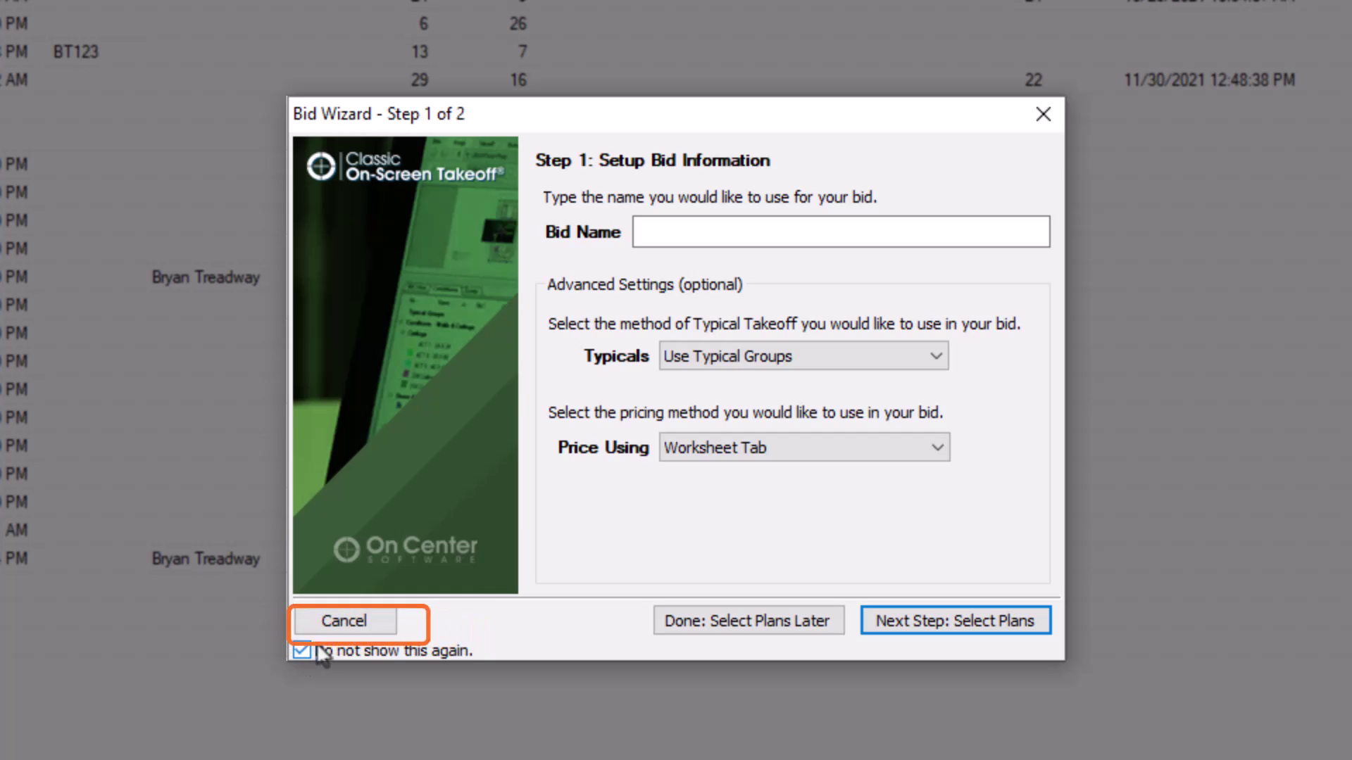
pyautogui.click(343, 623)
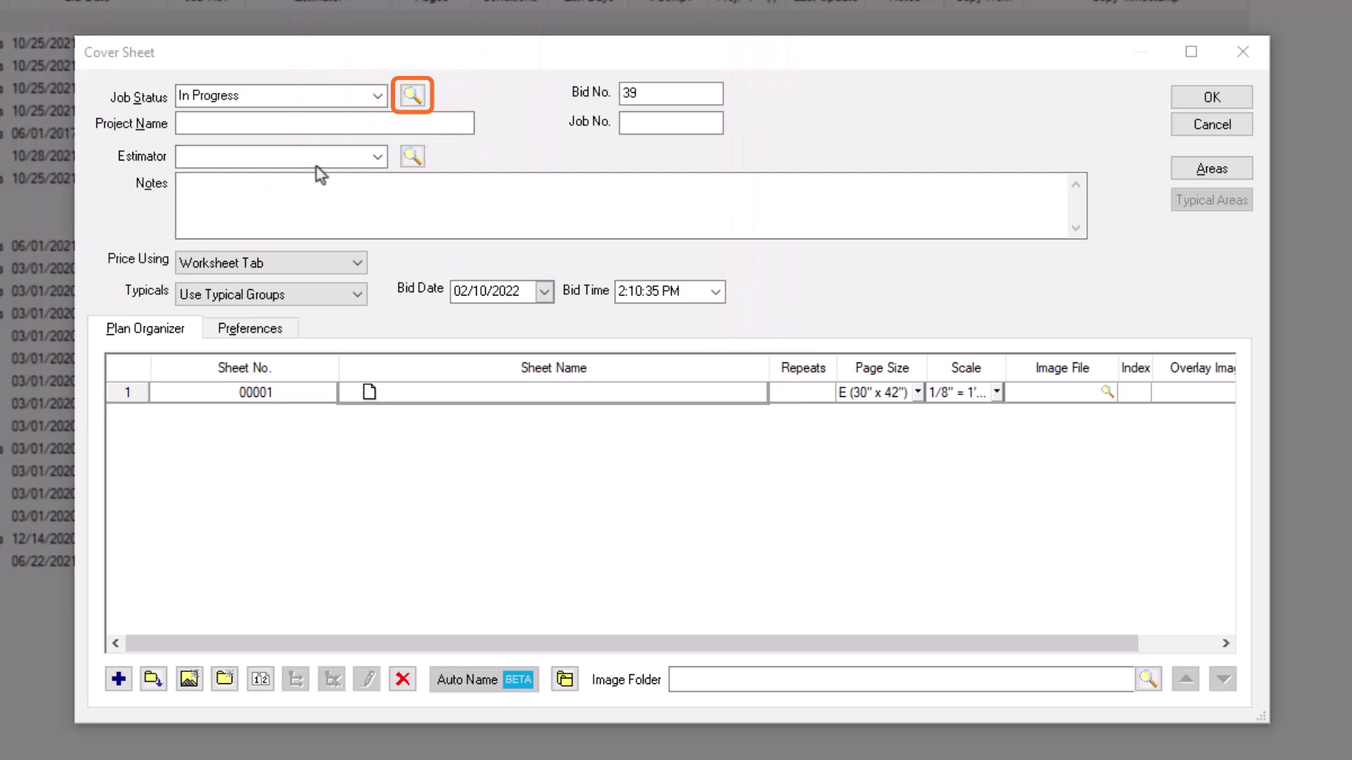
pyautogui.click(412, 97)
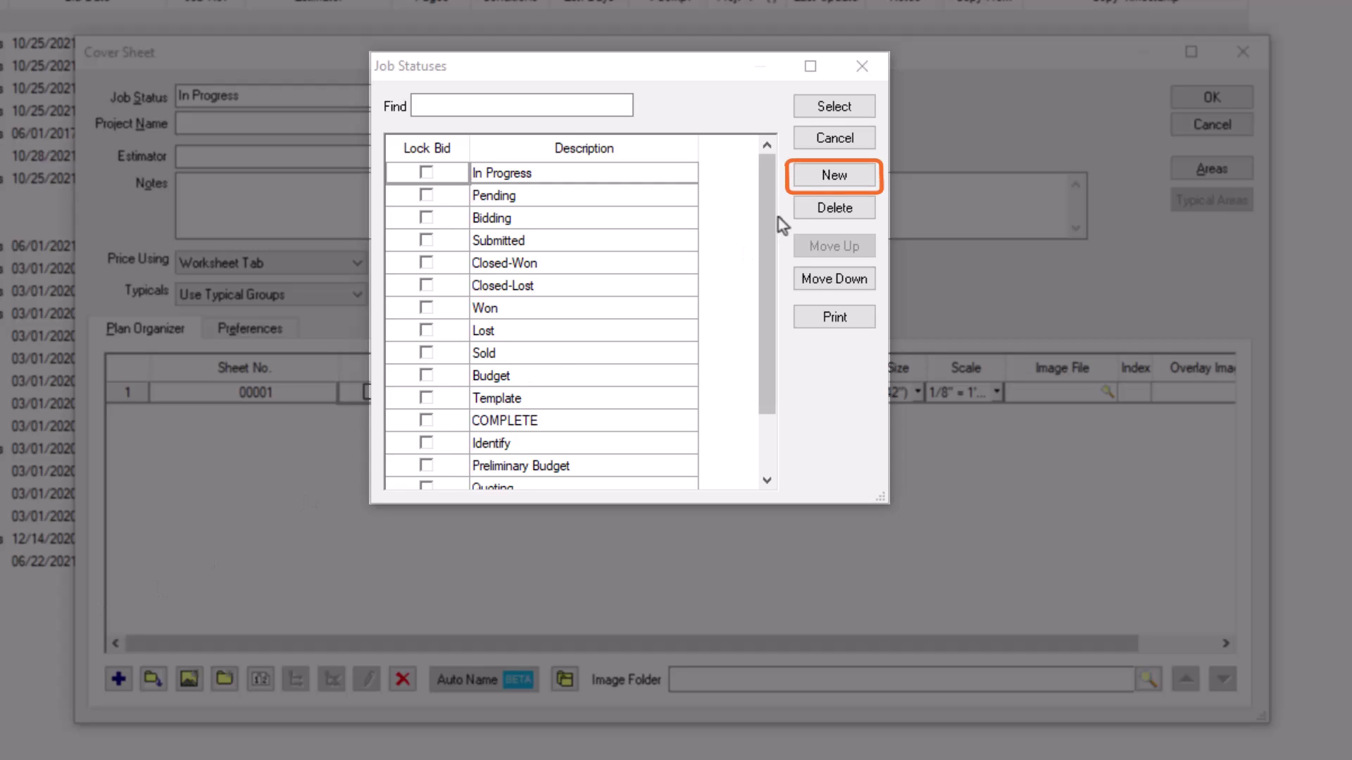
pyautogui.click(835, 178)
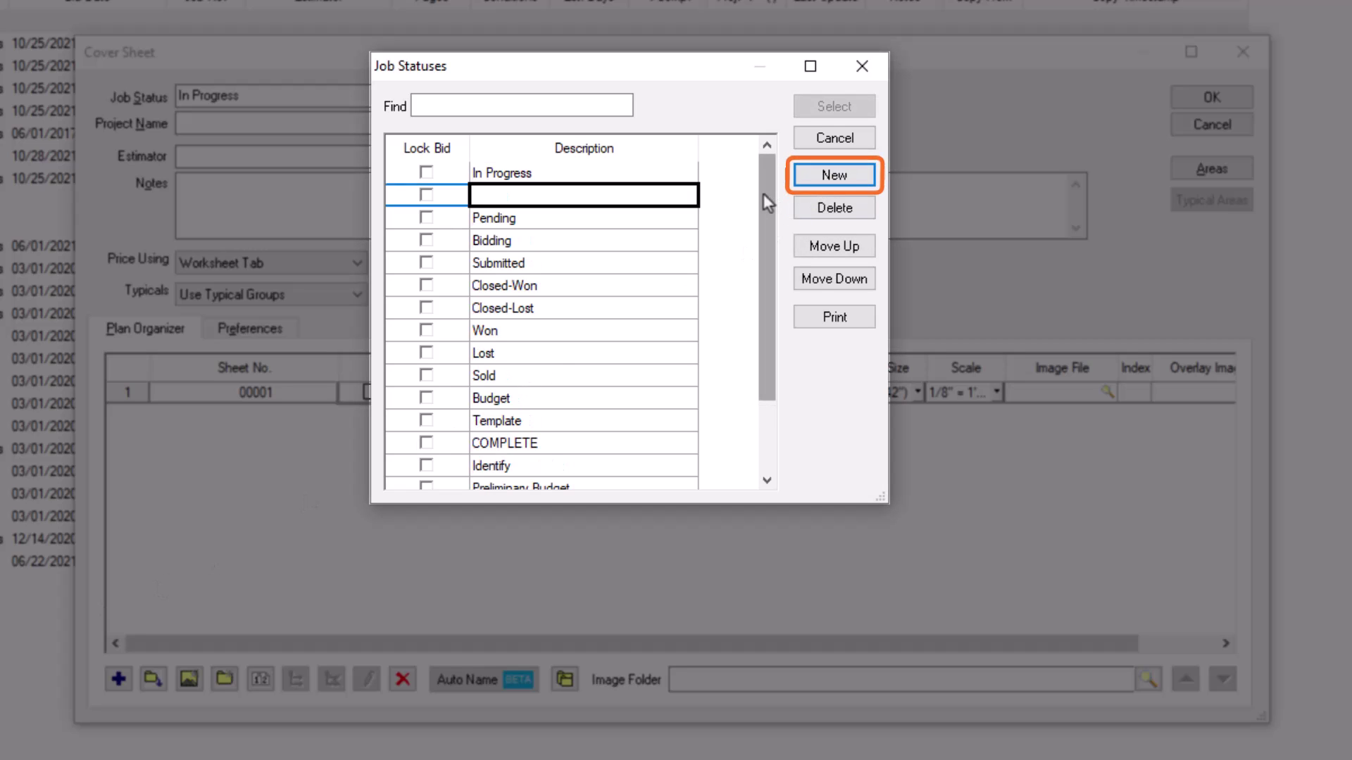
pyautogui.write('Under Review')
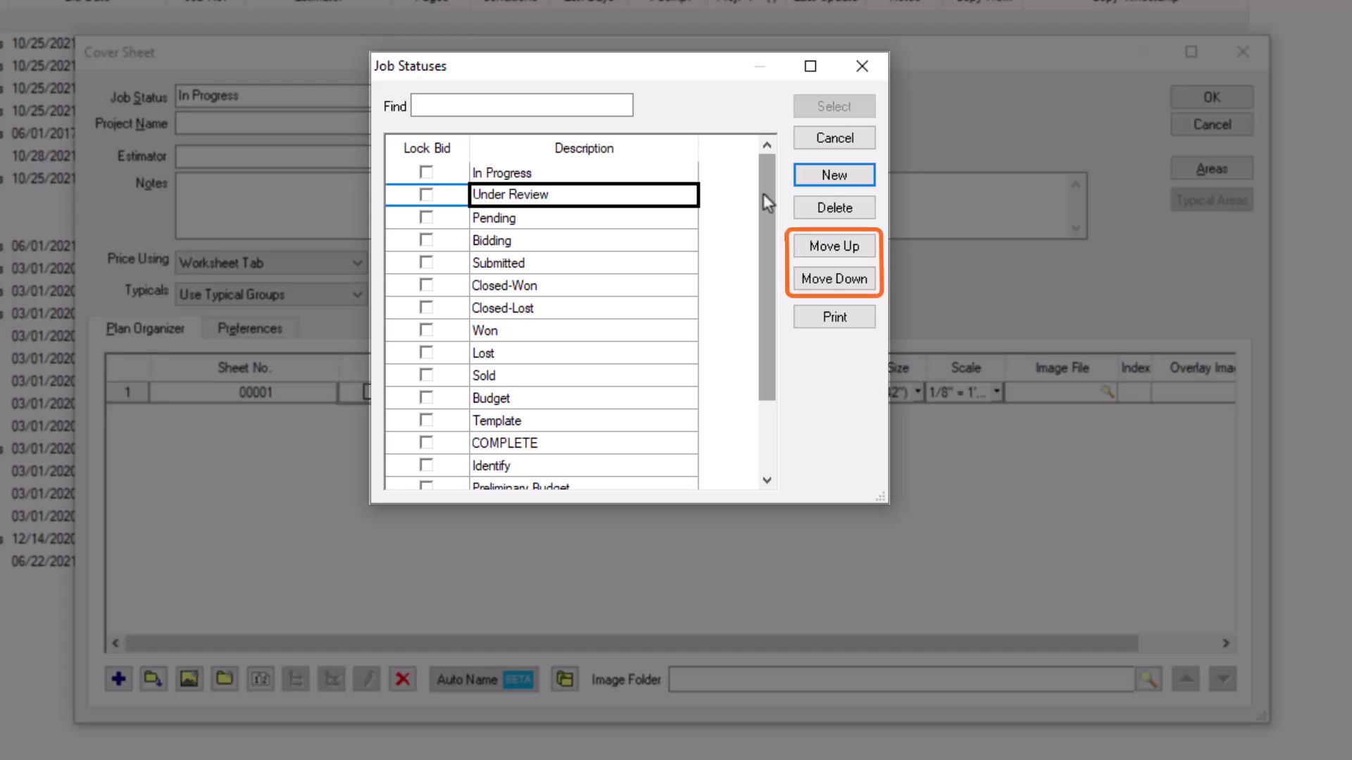
pyautogui.press('Return')
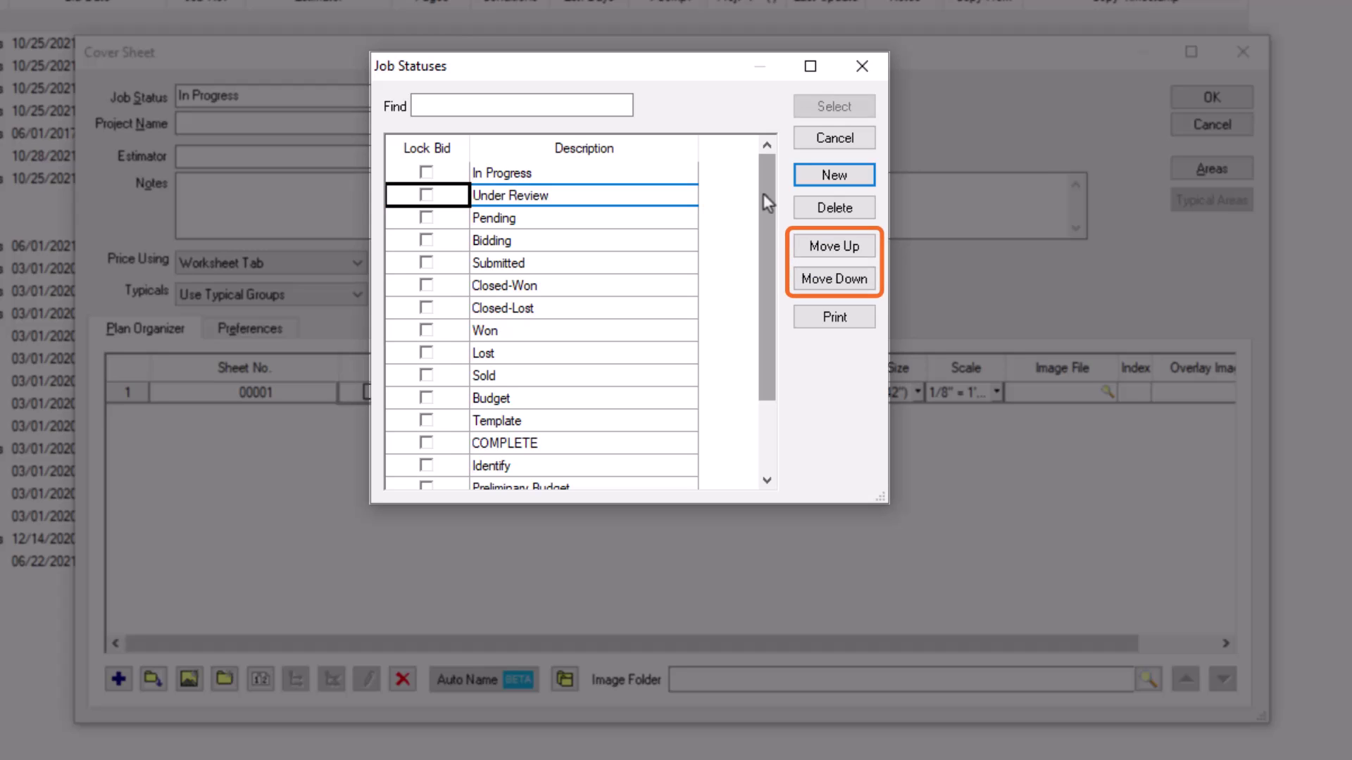
pyautogui.click(848, 279)
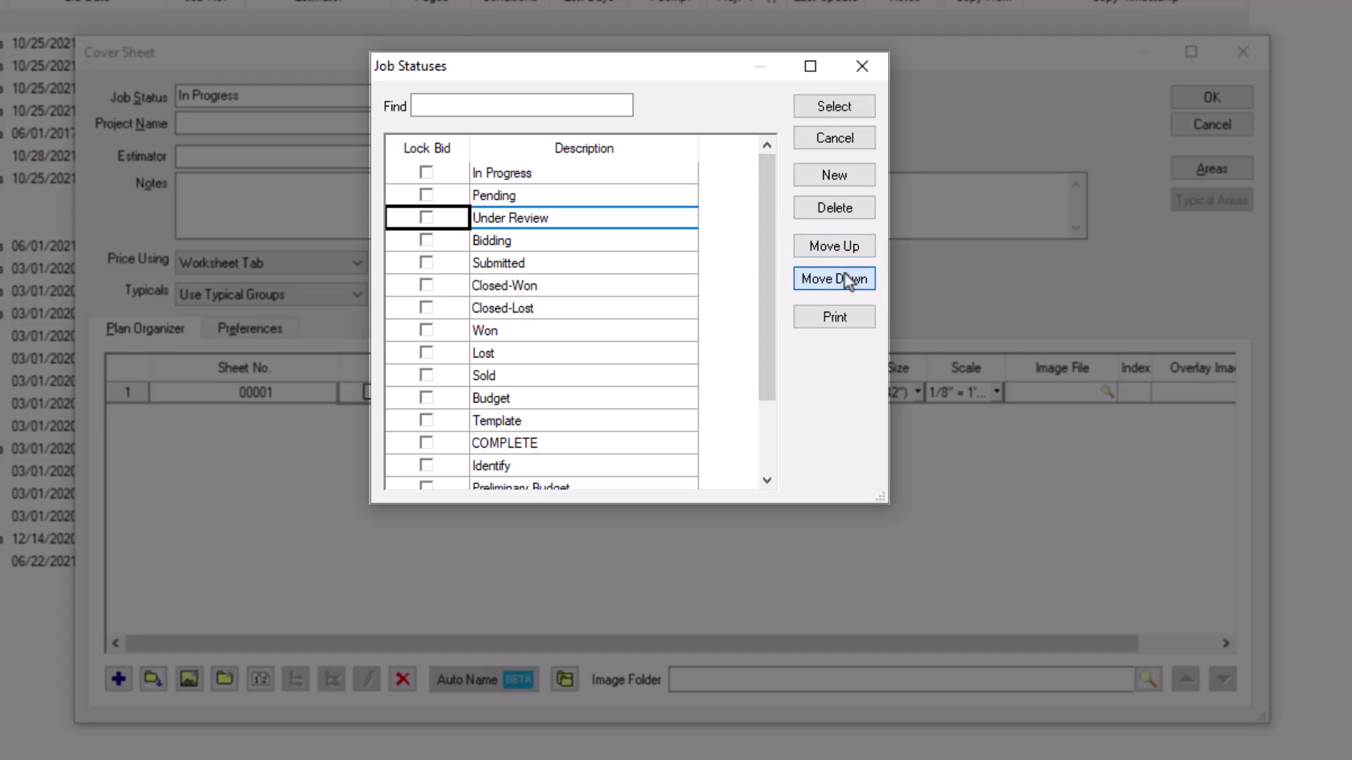
pyautogui.click(848, 280)
pyautogui.click(845, 250)
pyautogui.click(845, 250)
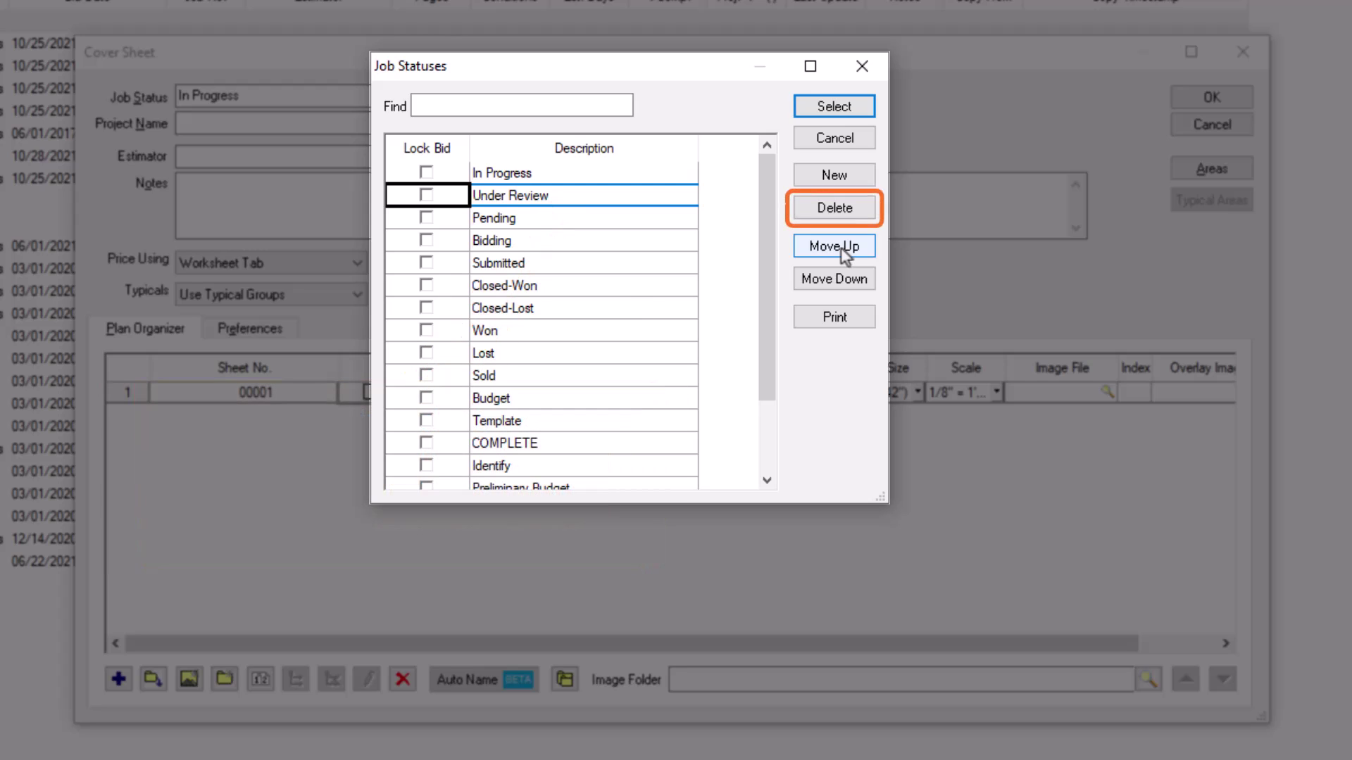
pyautogui.click(847, 211)
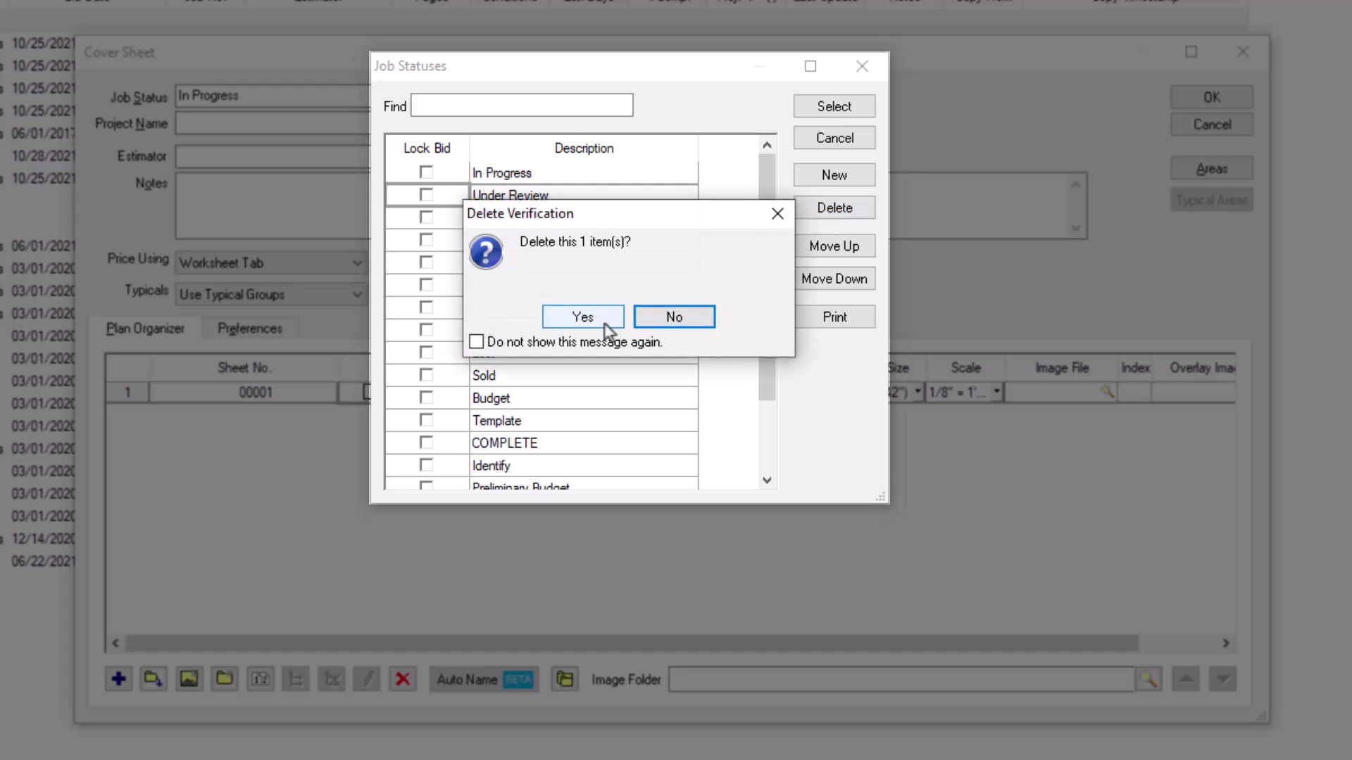
pyautogui.click(583, 317)
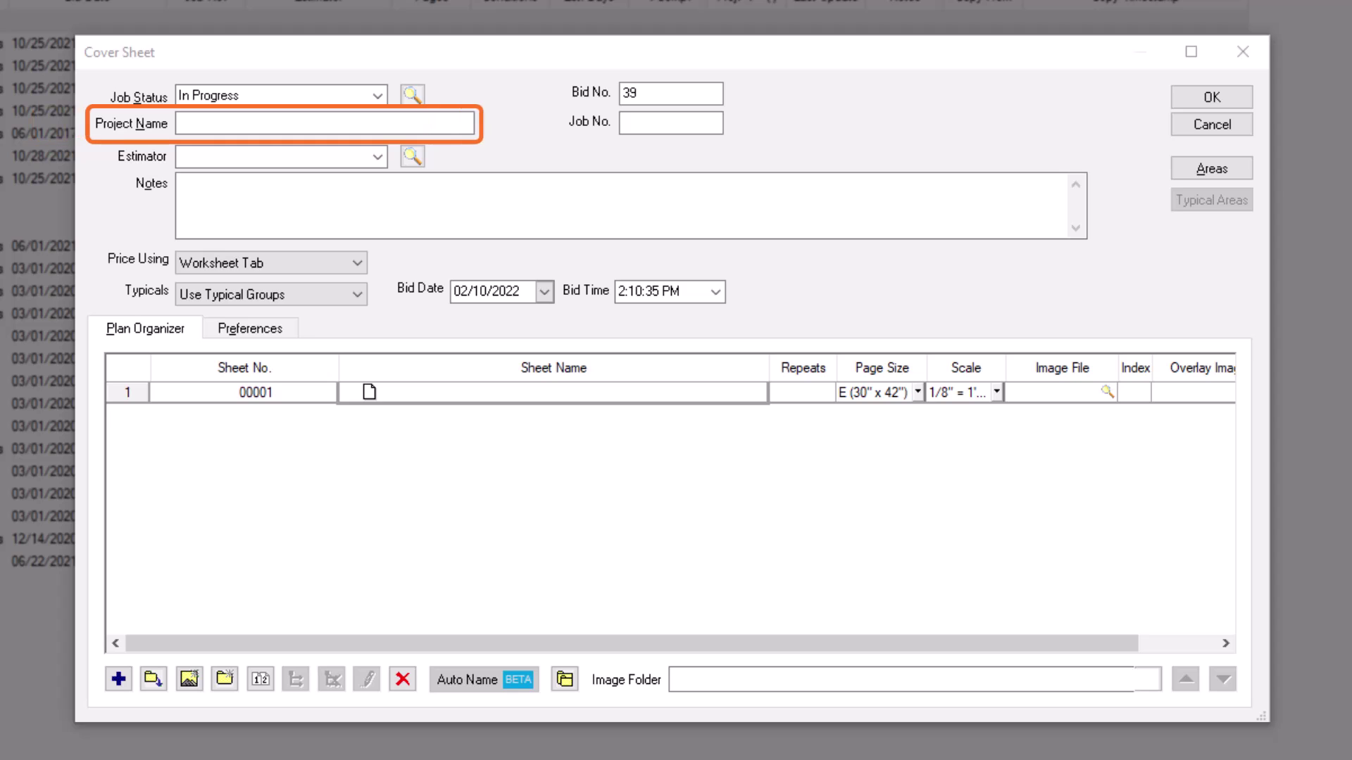
# Step: Enter Project Name 'NCHS Machinery Lab' and Job No. 'BT123' on the Cover Sheet
pyautogui.click(202, 125)
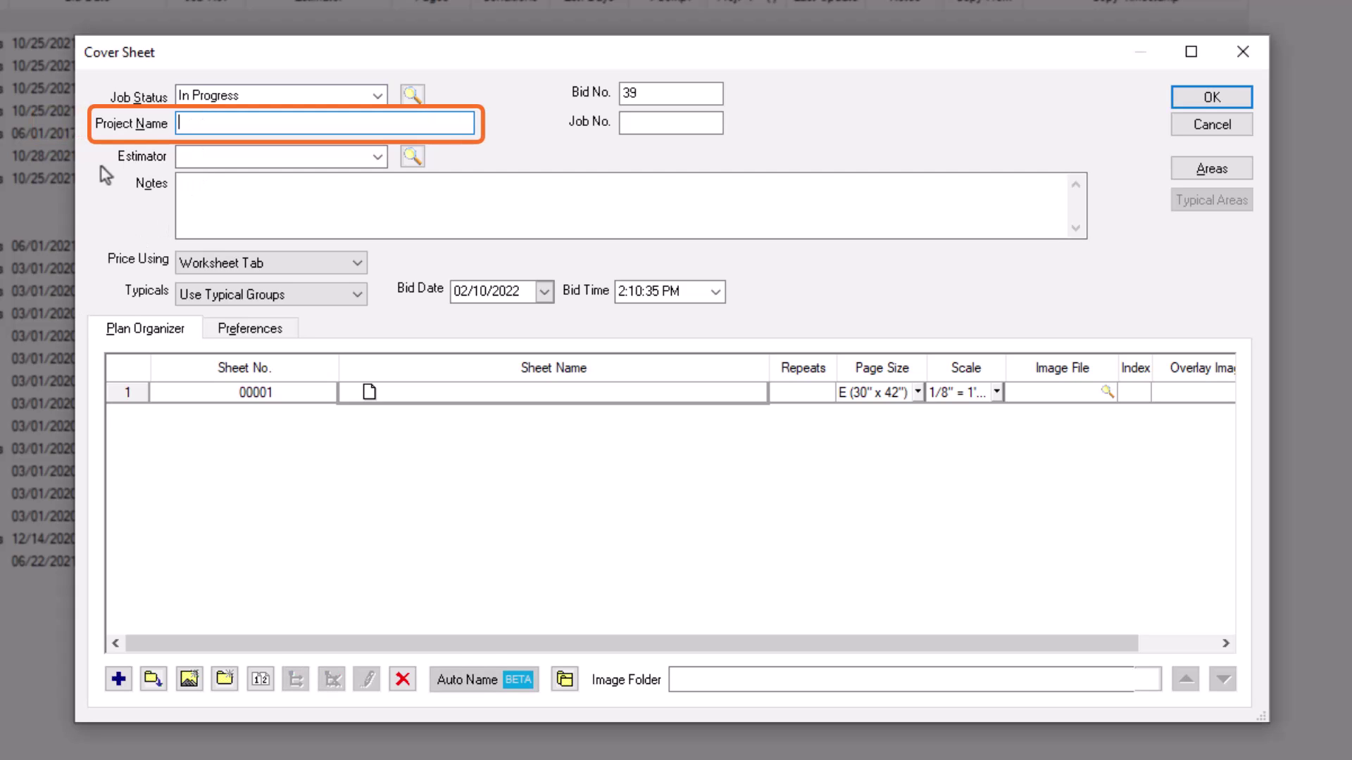
pyautogui.write('NCHS ')
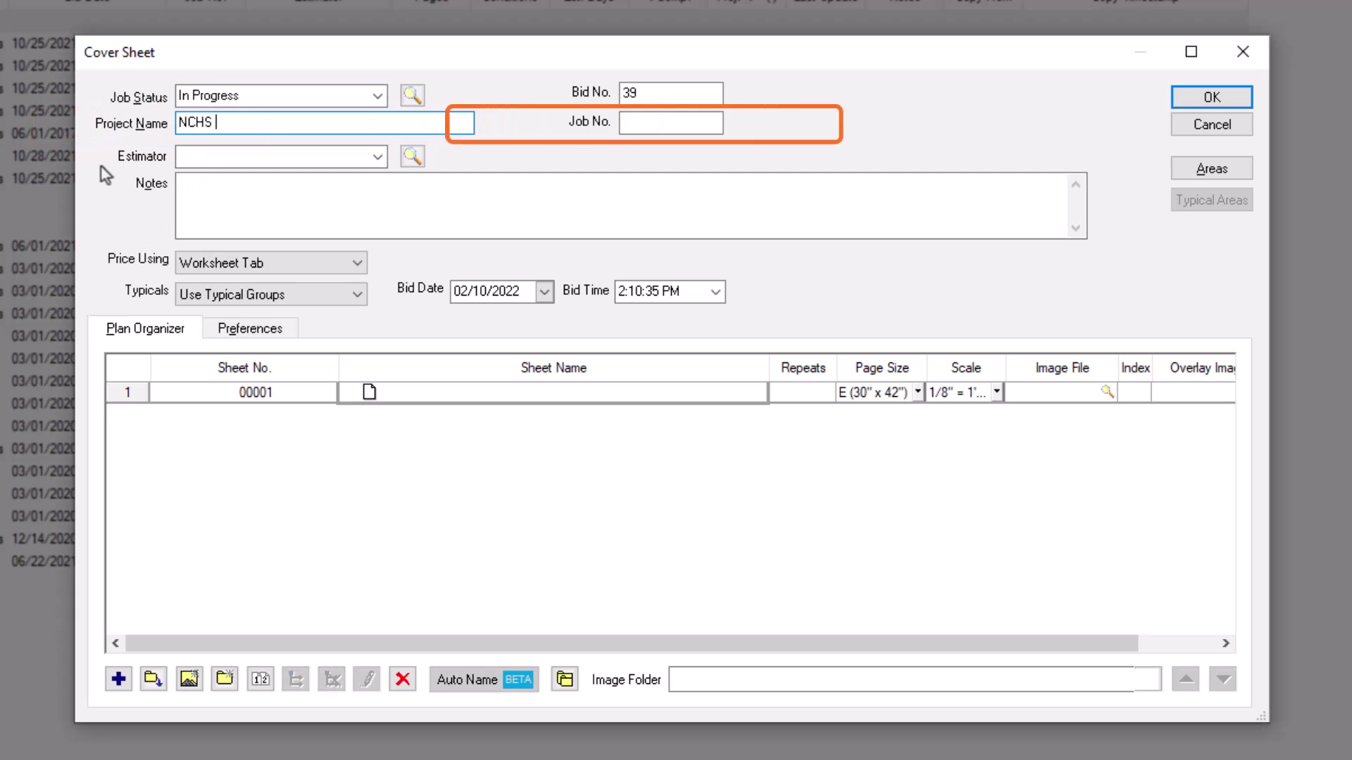
pyautogui.write('Machinery Lab')
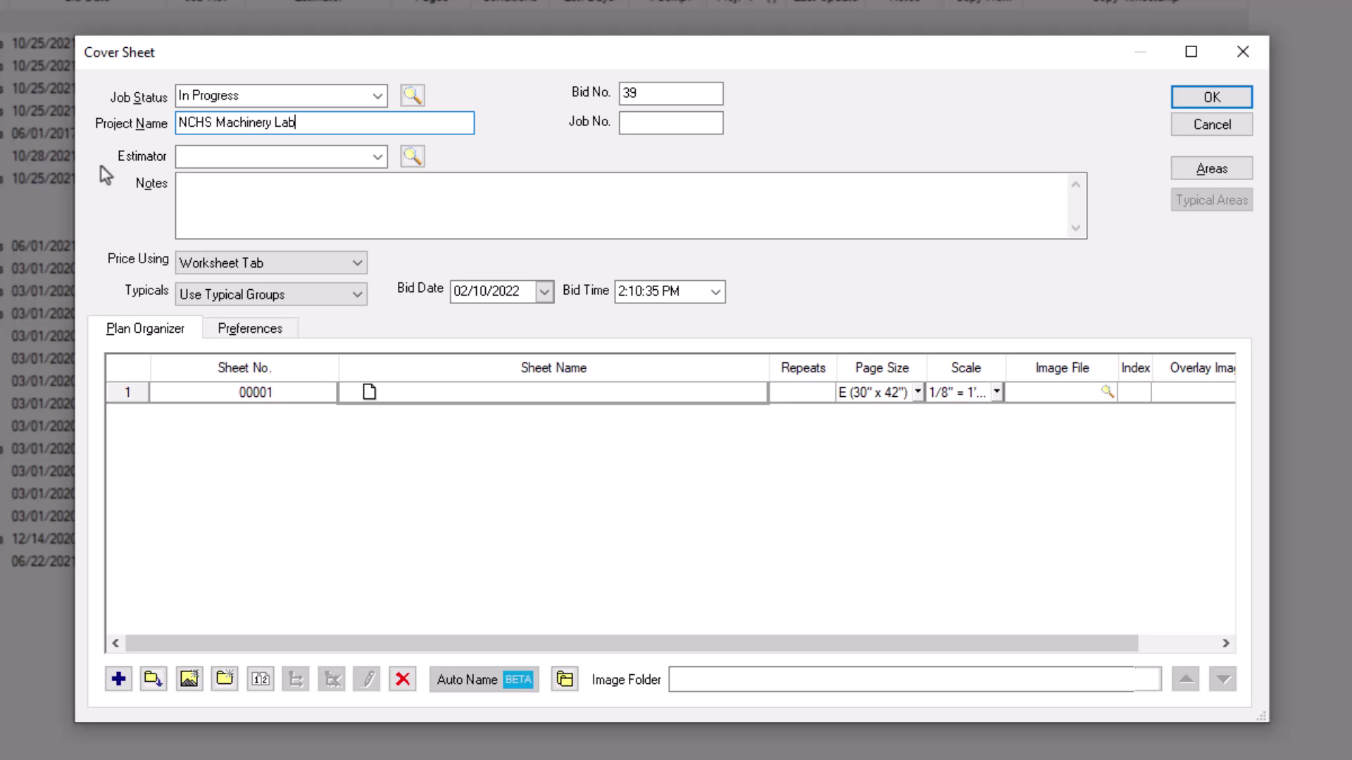
pyautogui.press('Tab')
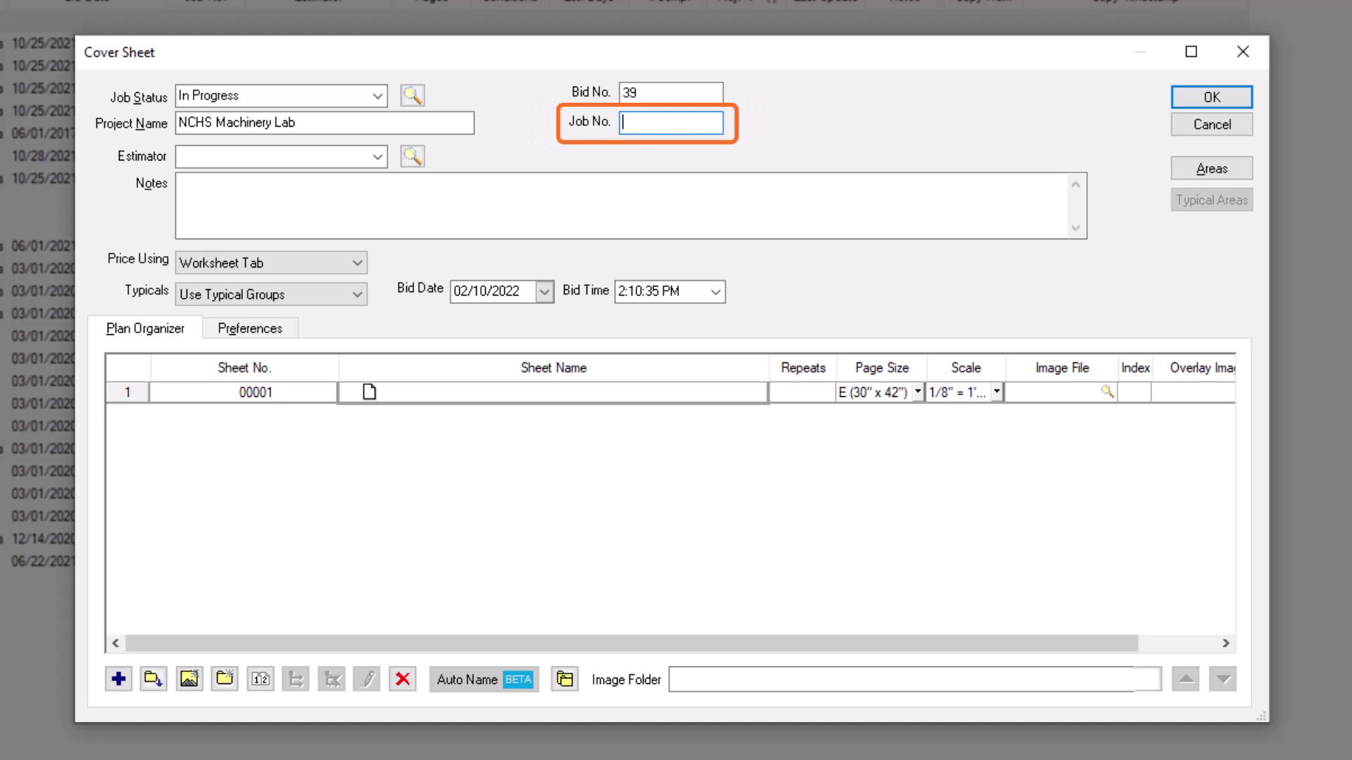
pyautogui.write('BT123')
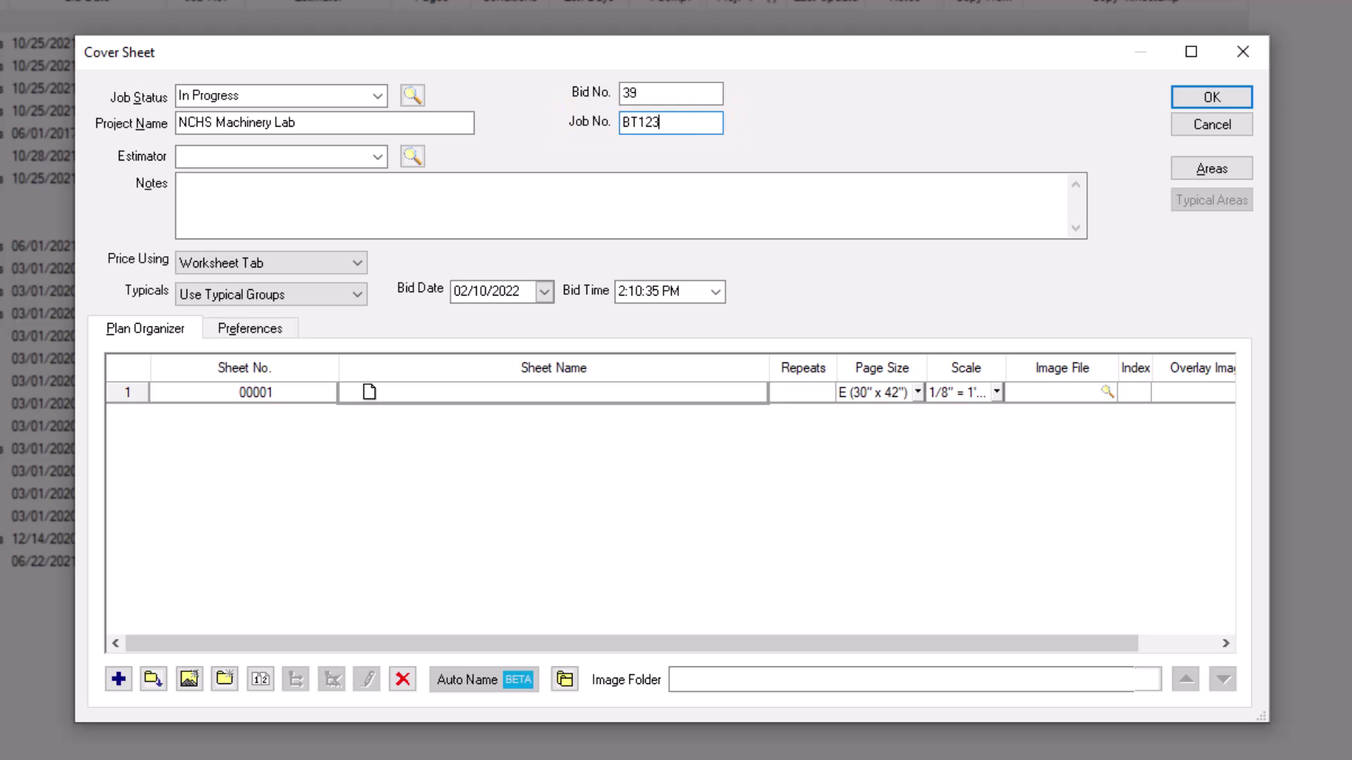
pyautogui.click(282, 156)
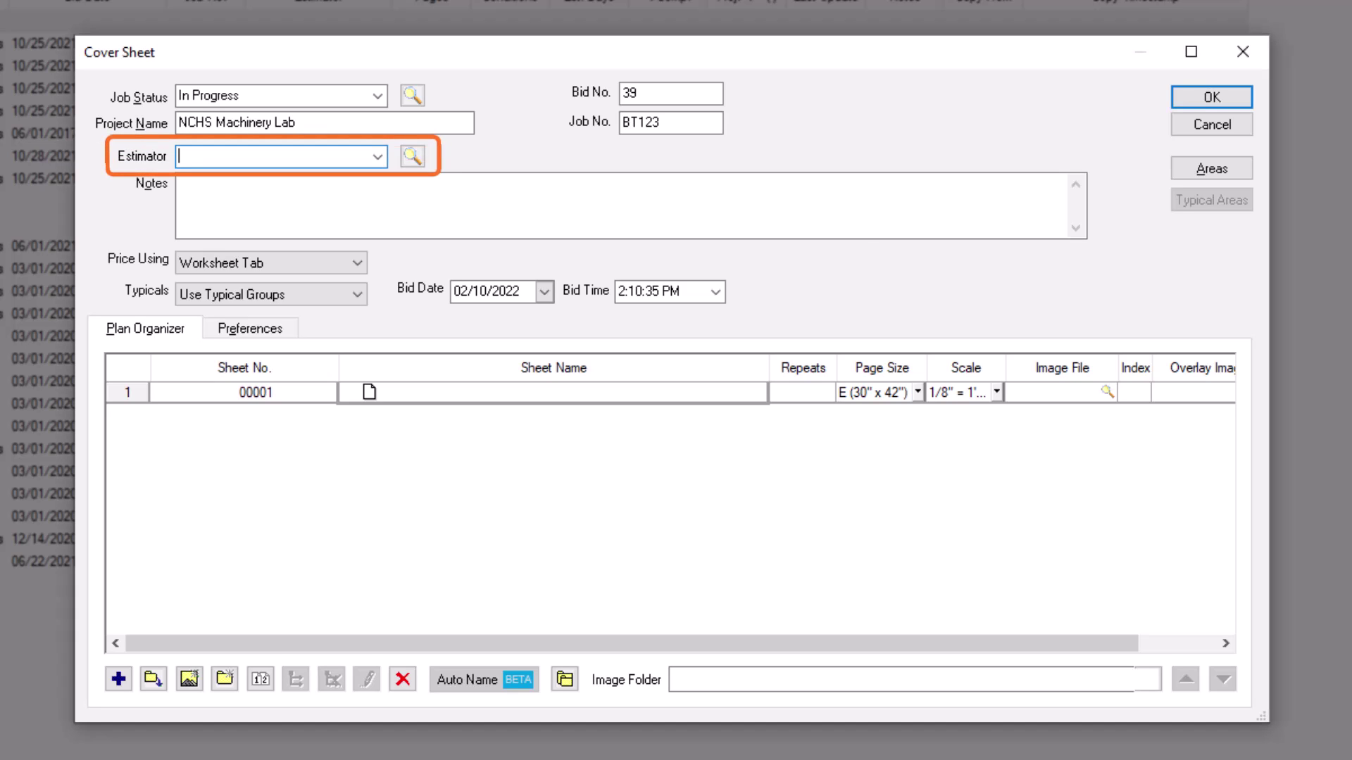
# Step: Enter a new estimator's full name and confirm adding them as a new employee
pyautogui.write('Bryan')
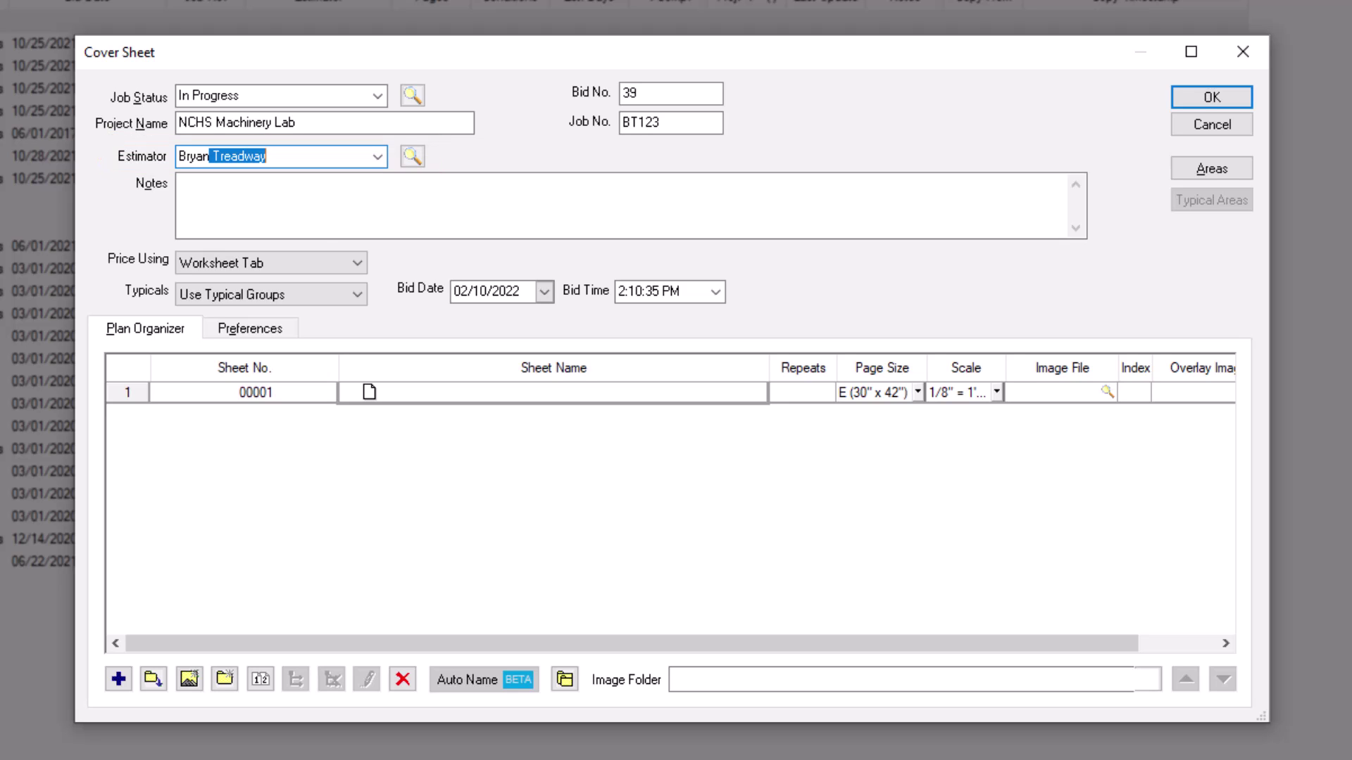
pyautogui.press('BackSpace')
pyautogui.press('BackSpace')
pyautogui.press('BackSpace')
pyautogui.press('BackSpace')
pyautogui.press('BackSpace')
pyautogui.press('BackSpace')
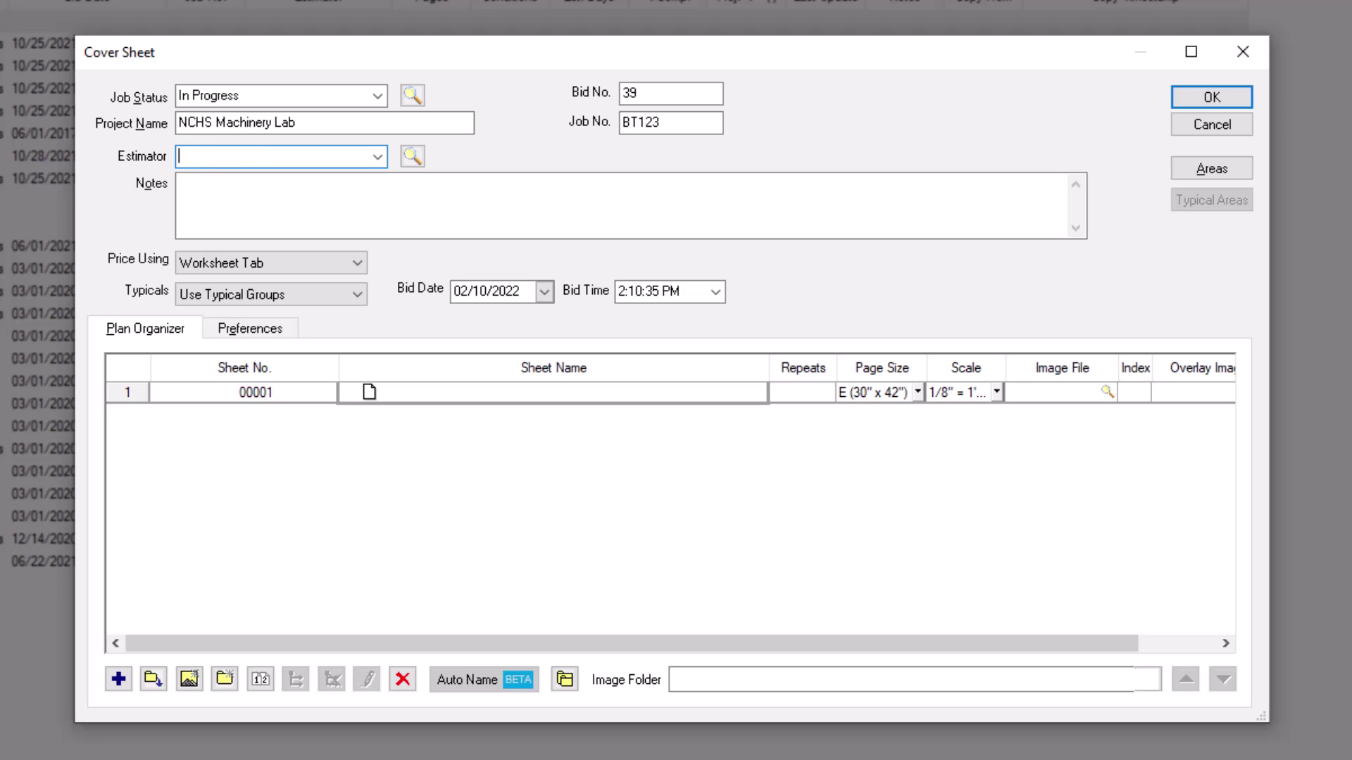
pyautogui.press('Tab')
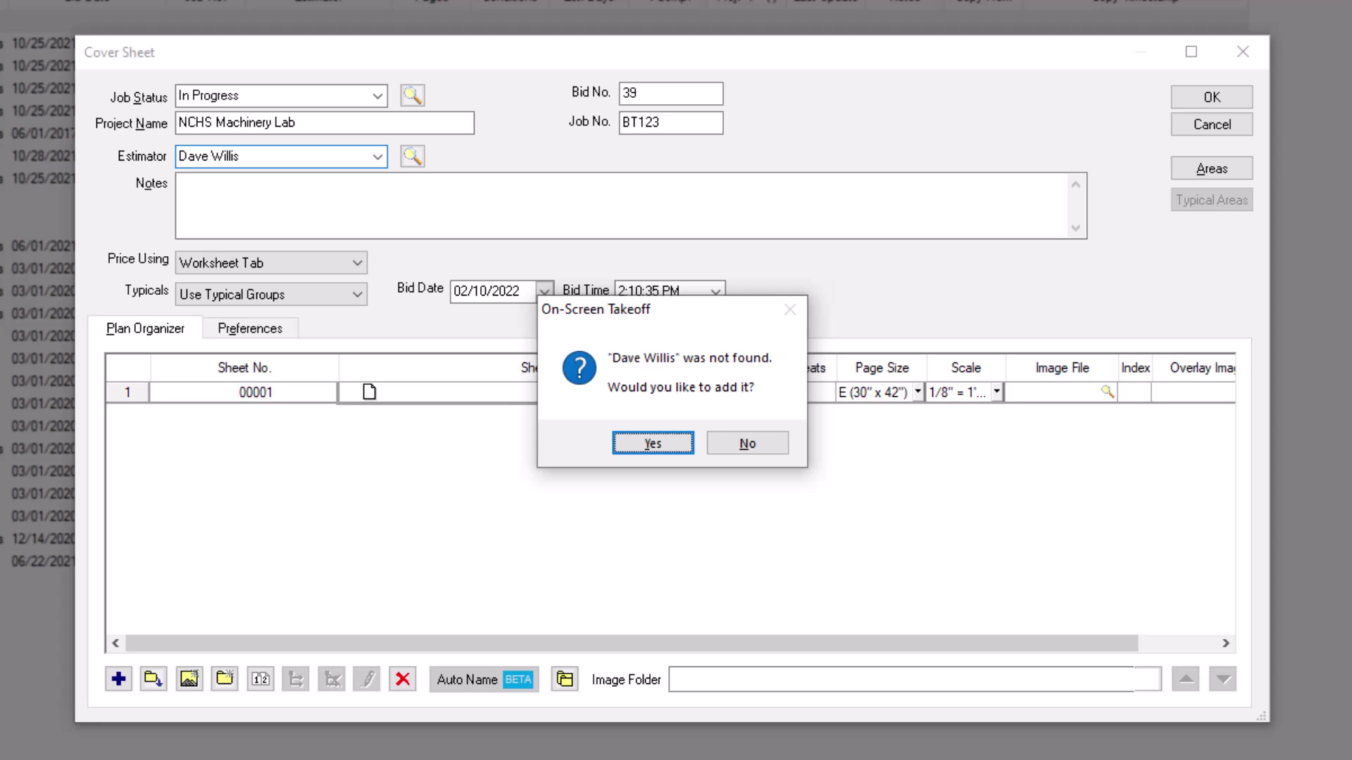
pyautogui.click(643, 449)
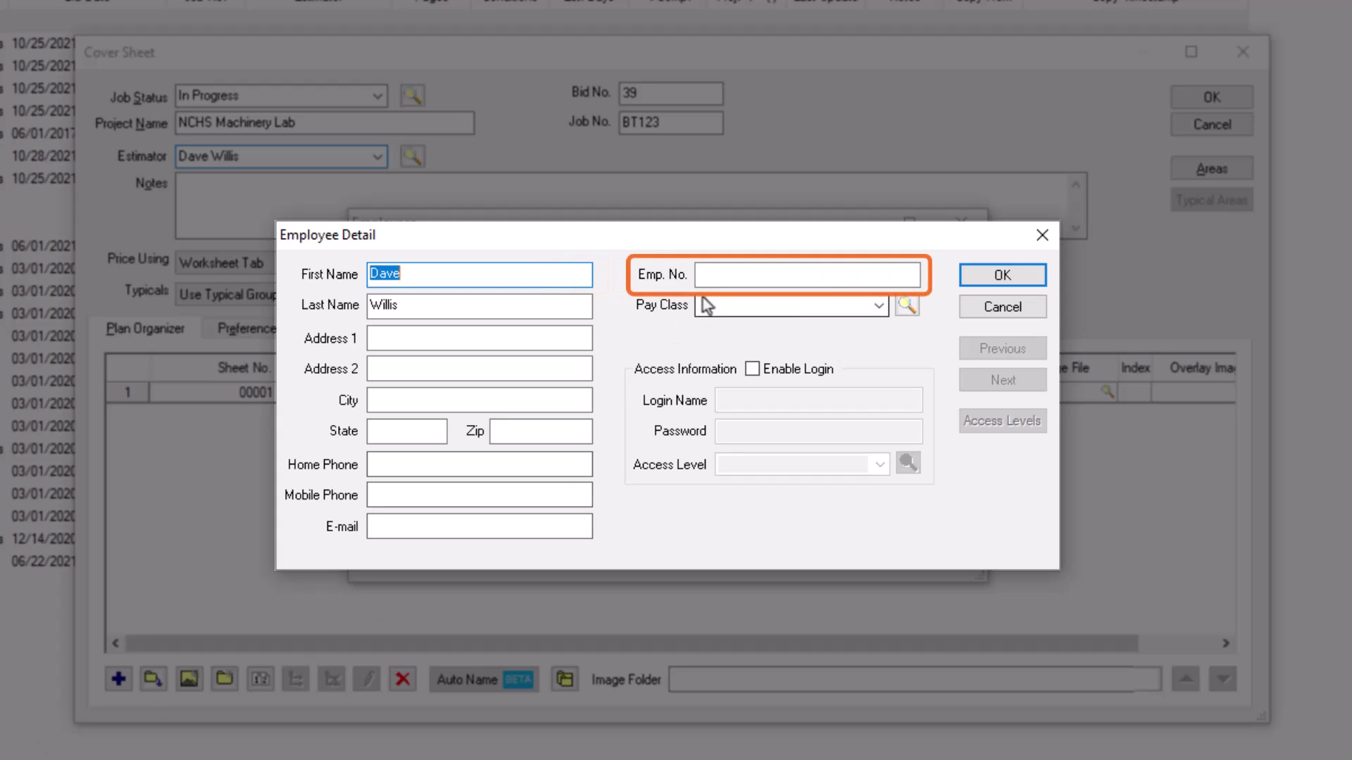
# Step: Give the new employee record Emp. No. 99 and save it
pyautogui.click(705, 277)
pyautogui.write('99')
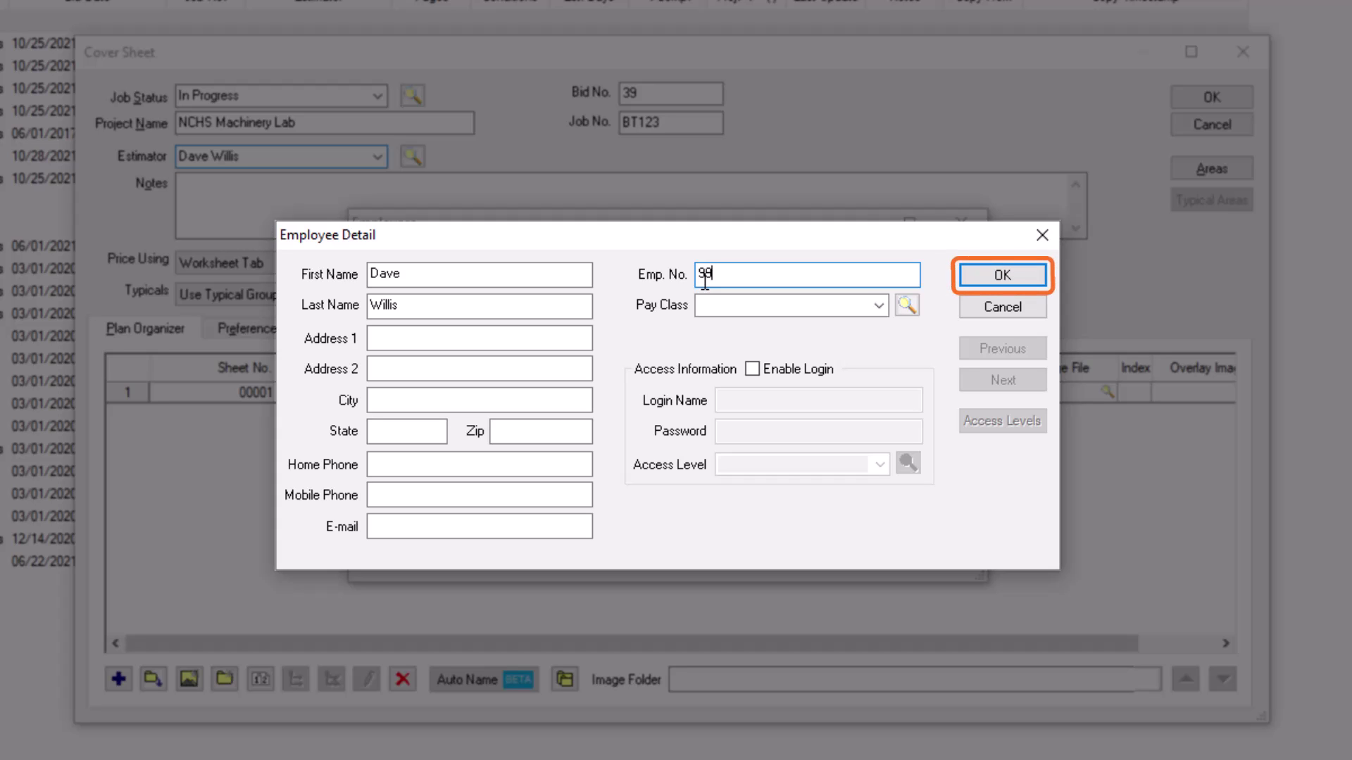
pyautogui.click(975, 275)
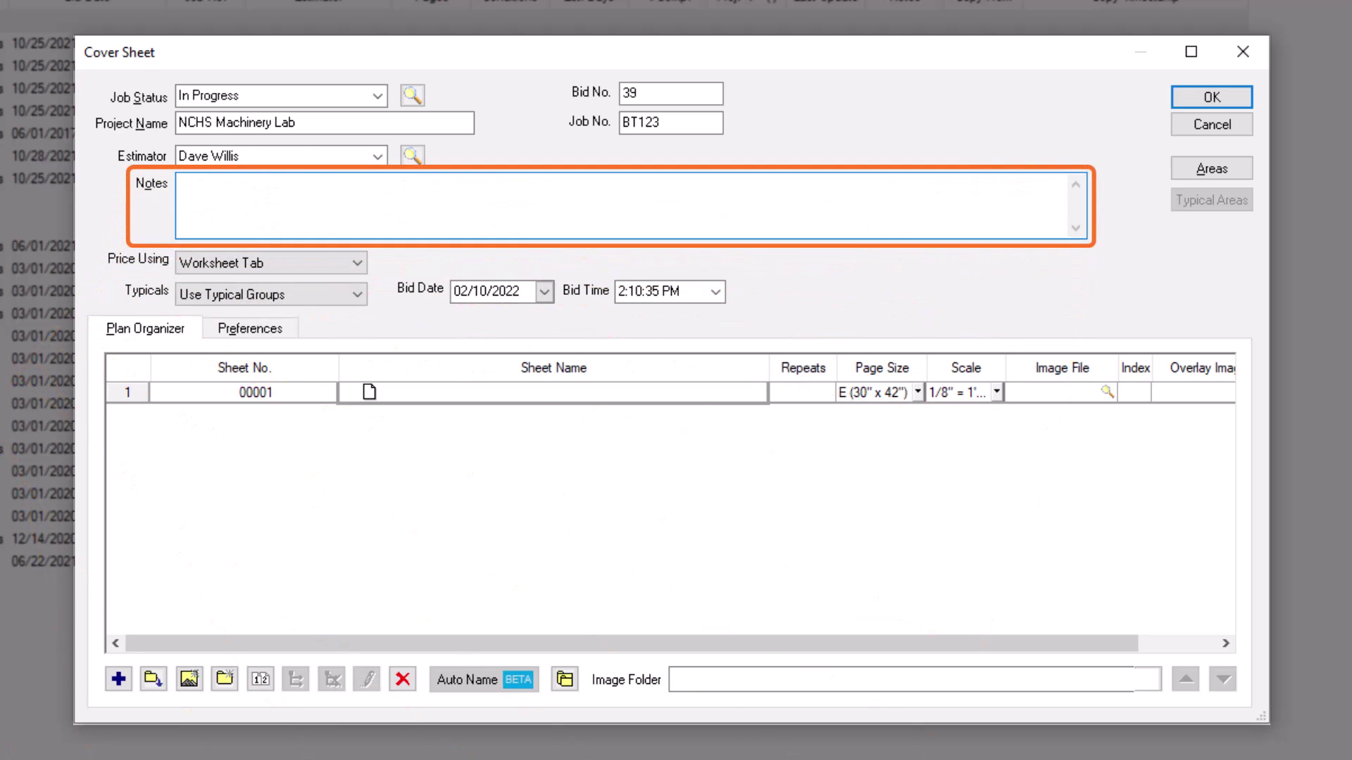
# Step: Type 'RFI -' followed by the RFI contact's name and phone number into Notes
pyautogui.write('RFI -')
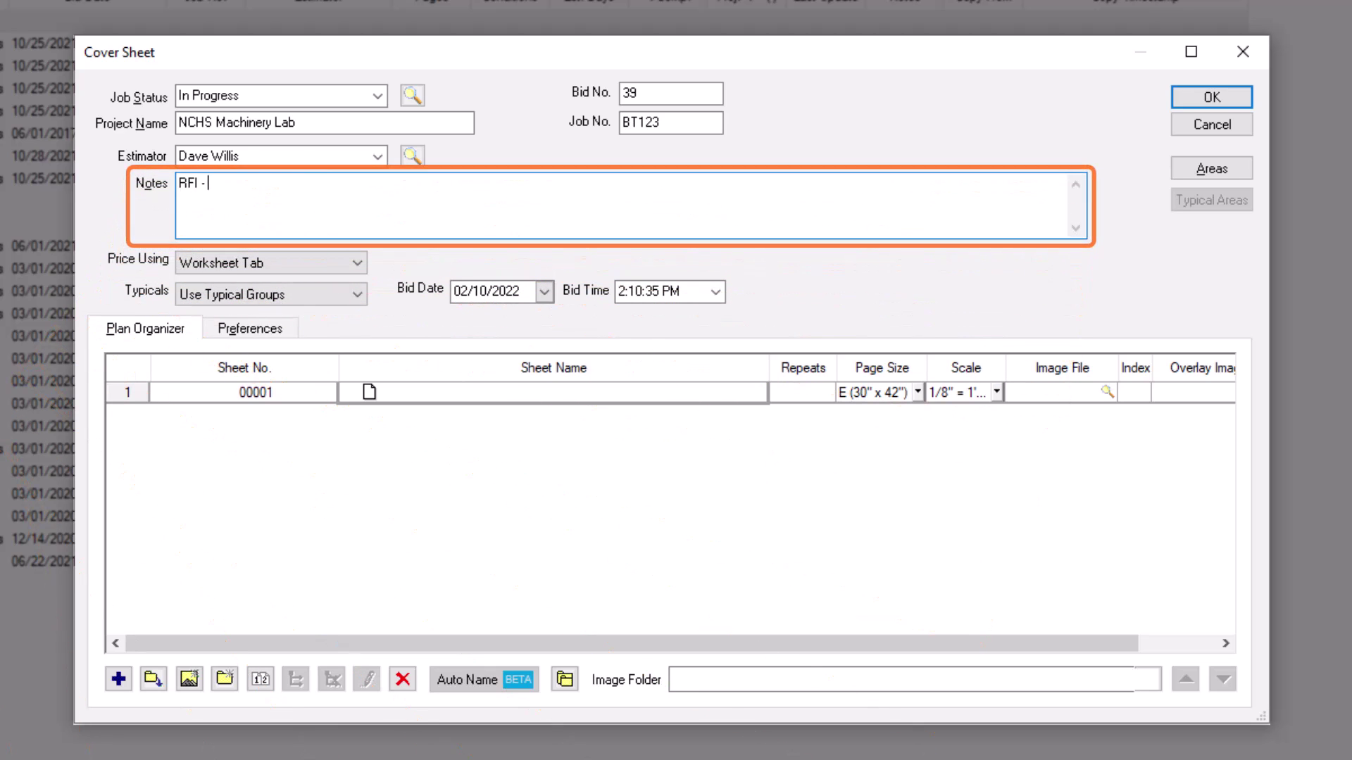
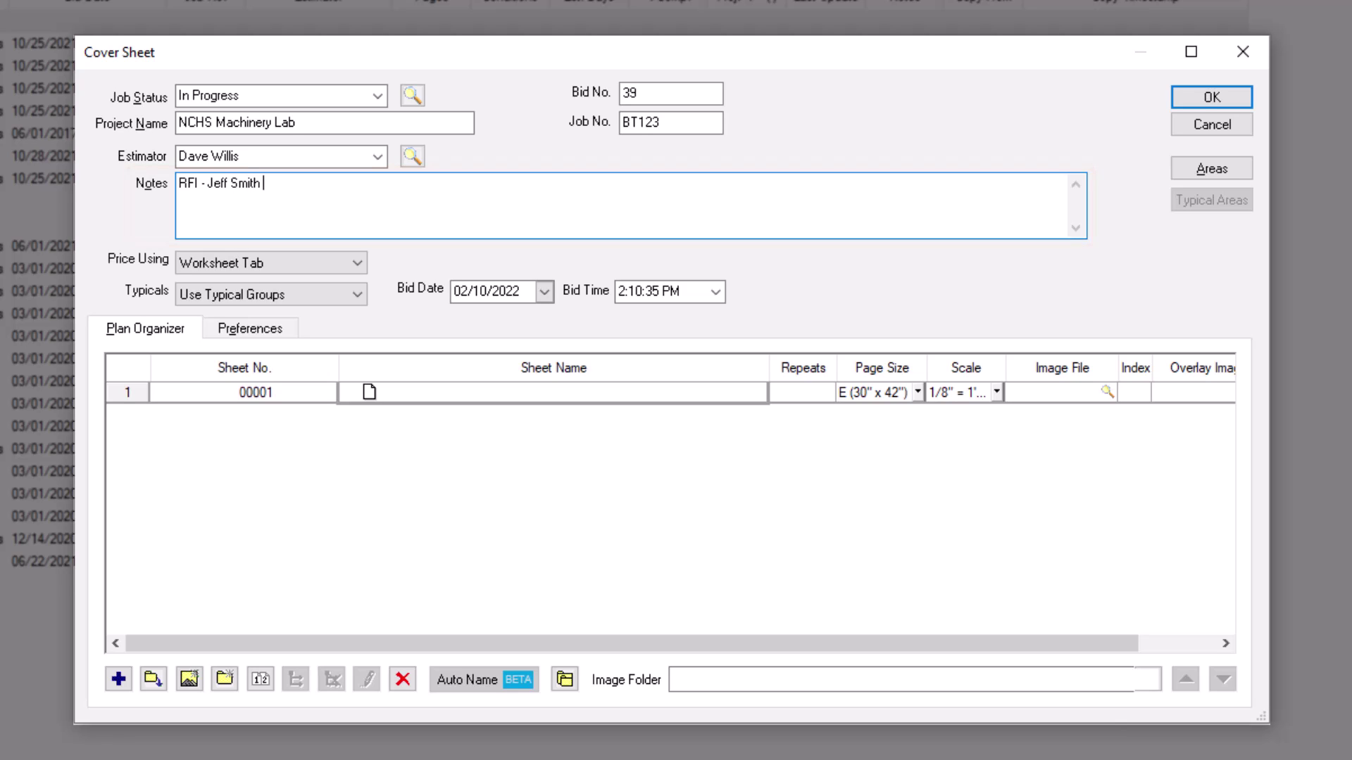
pyautogui.write('- 281-555-0101')
# Step: Keep Price Using as Worksheet Tab and Typicals as Use Typical Groups, then pick 02/17/2022 from the Bid Date calendar
pyautogui.click(360, 264)
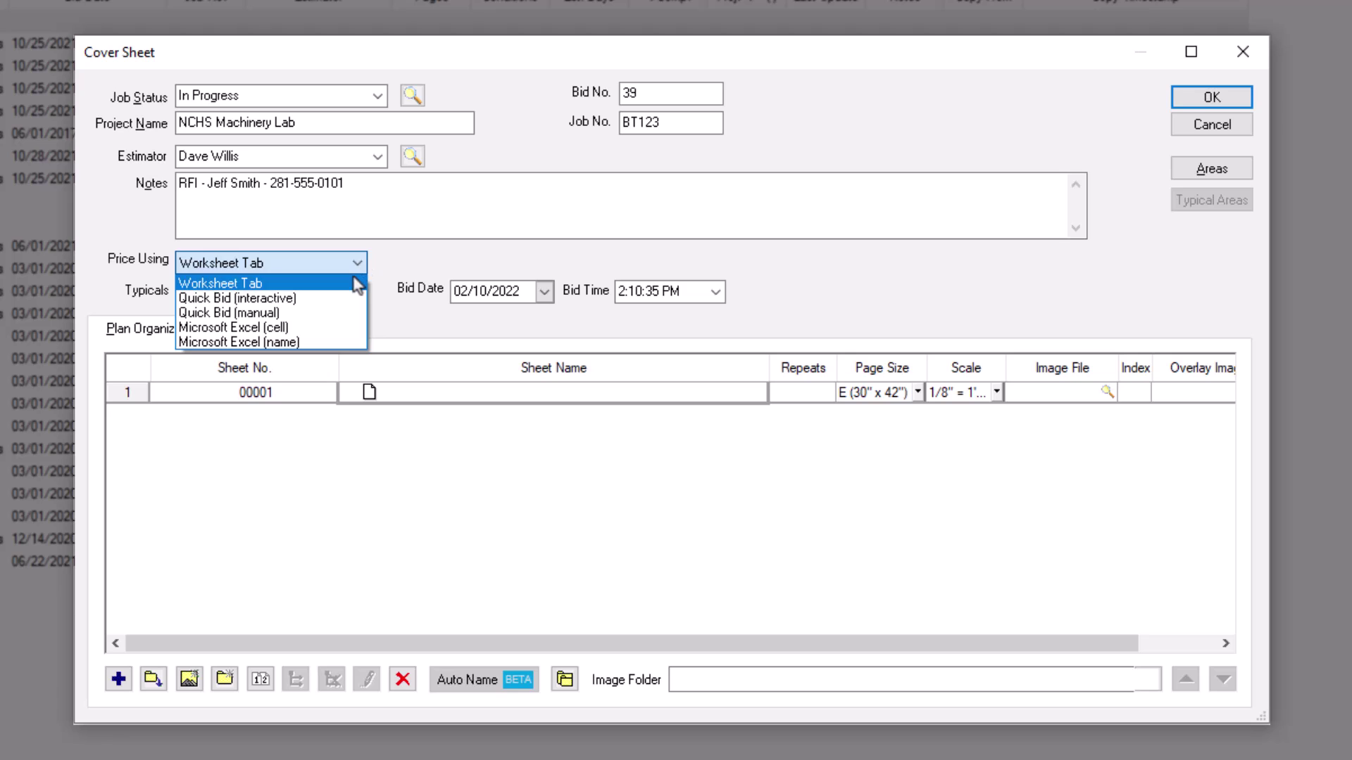
pyautogui.click(354, 285)
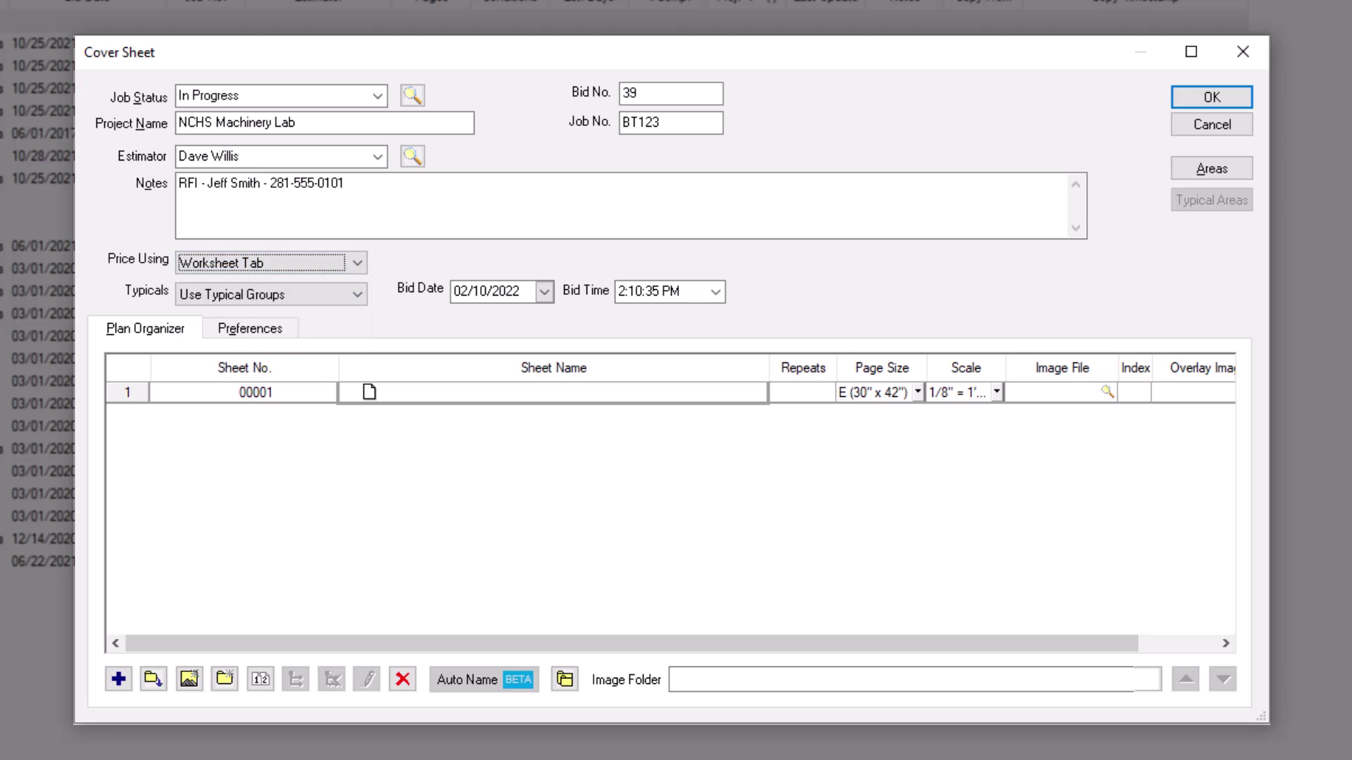
pyautogui.click(357, 296)
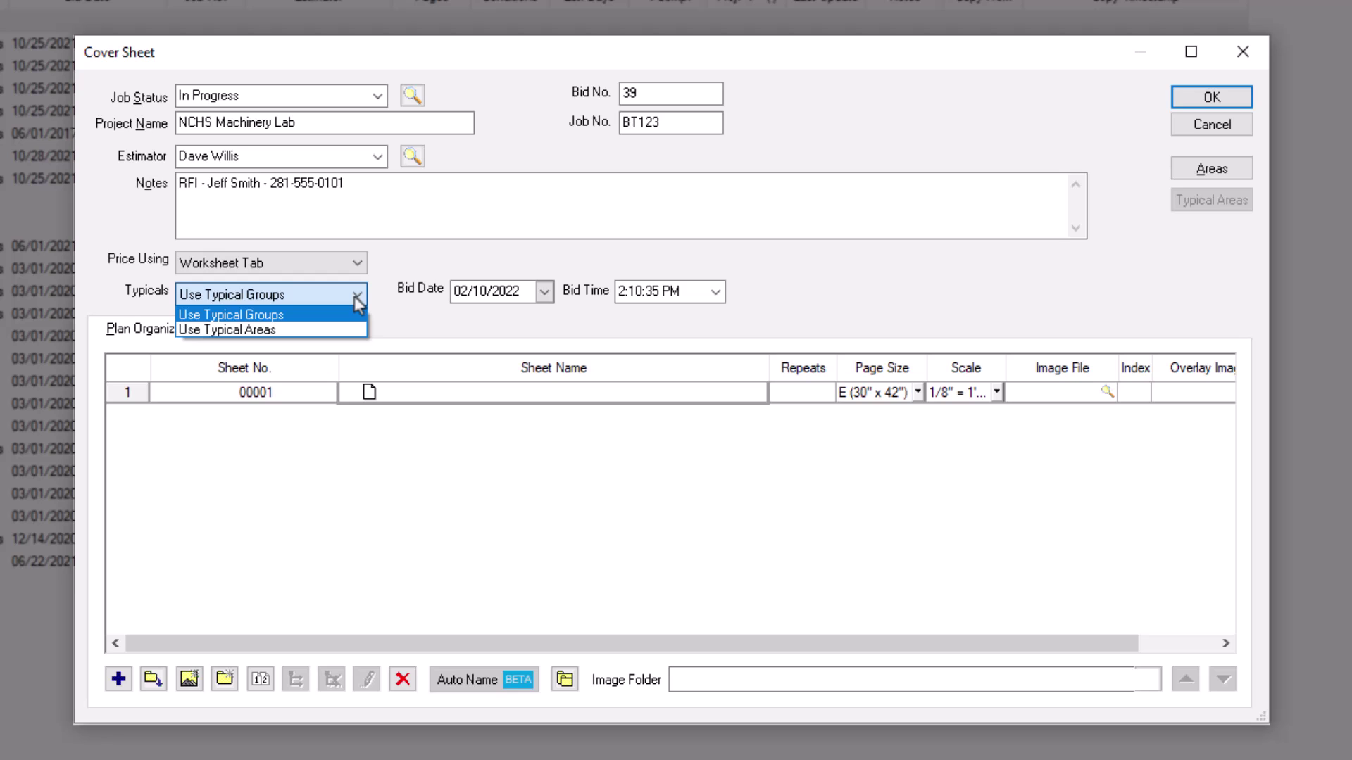
pyautogui.click(355, 297)
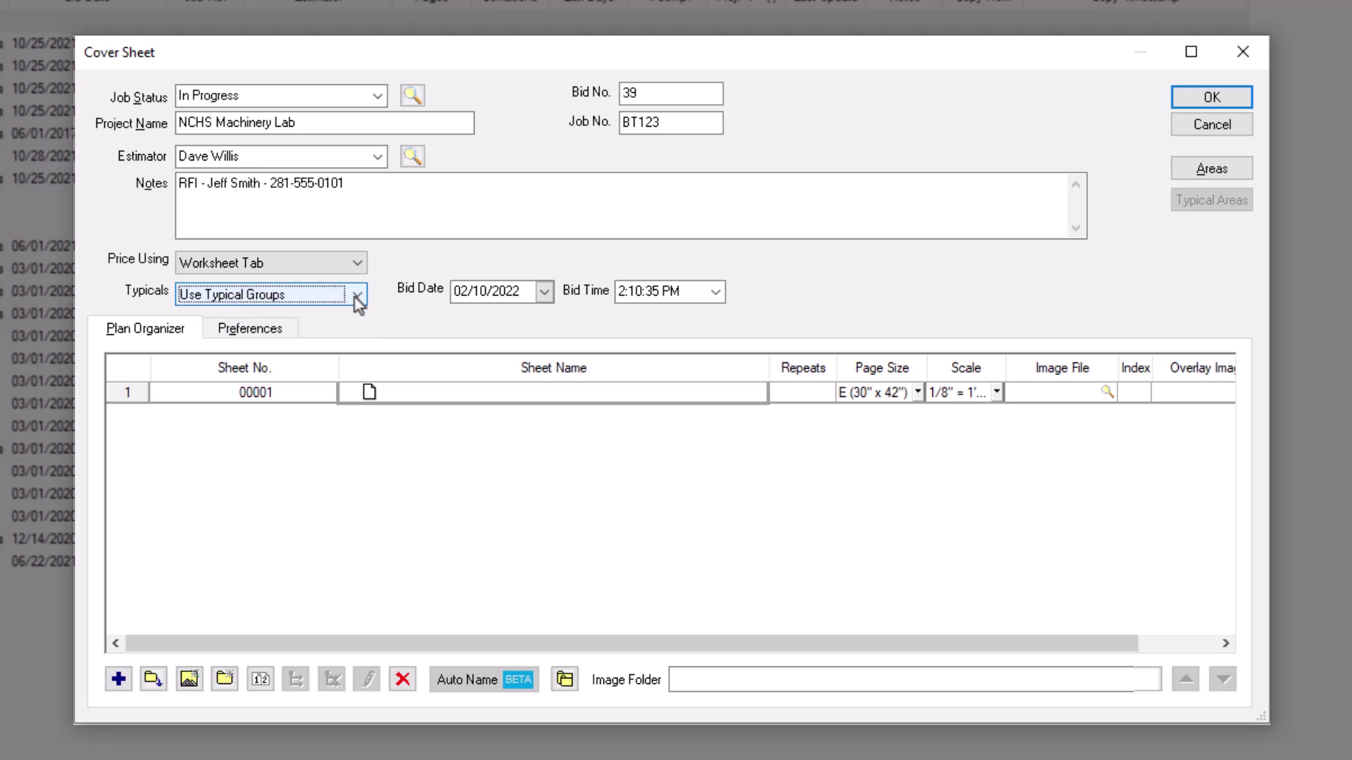
pyautogui.click(544, 291)
pyautogui.click(611, 414)
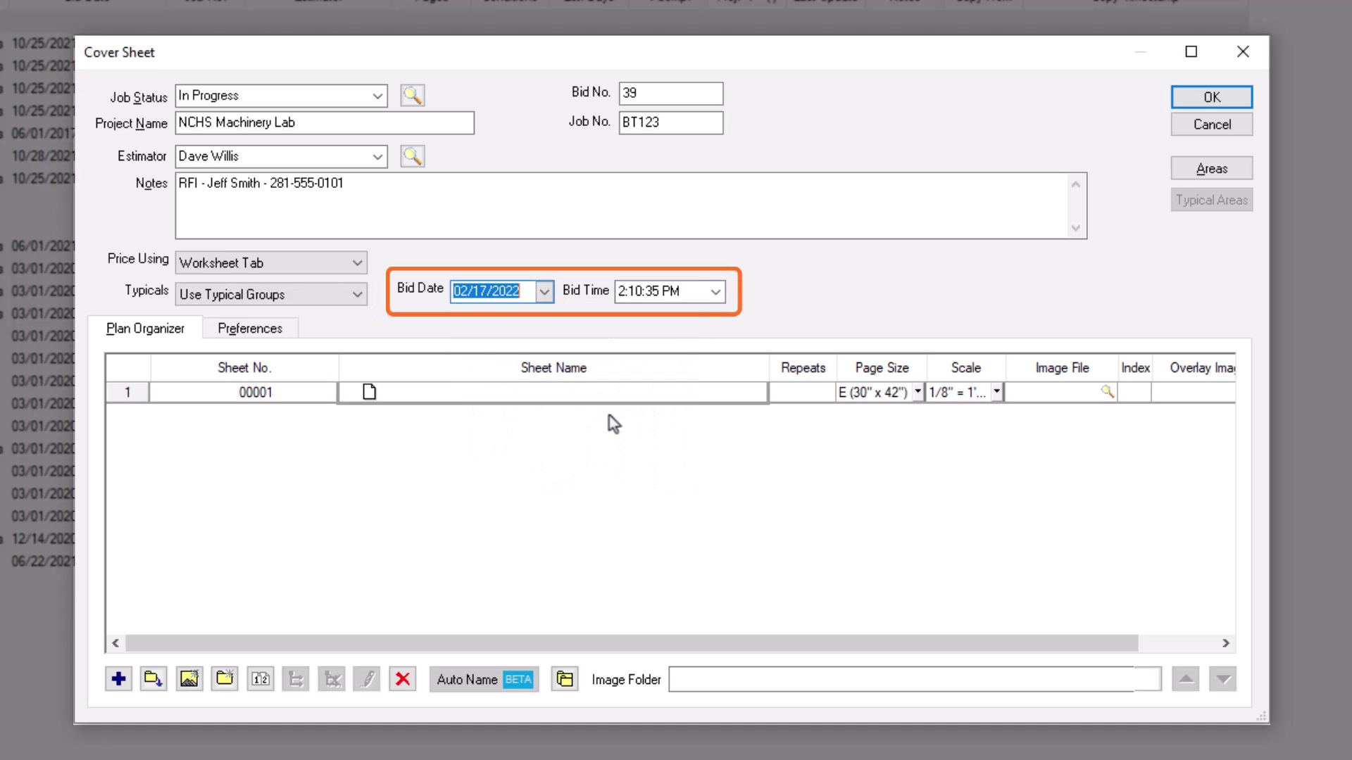
# Step: Choose 4:00 PM from the Bid Time list
pyautogui.click(715, 293)
pyautogui.click(666, 440)
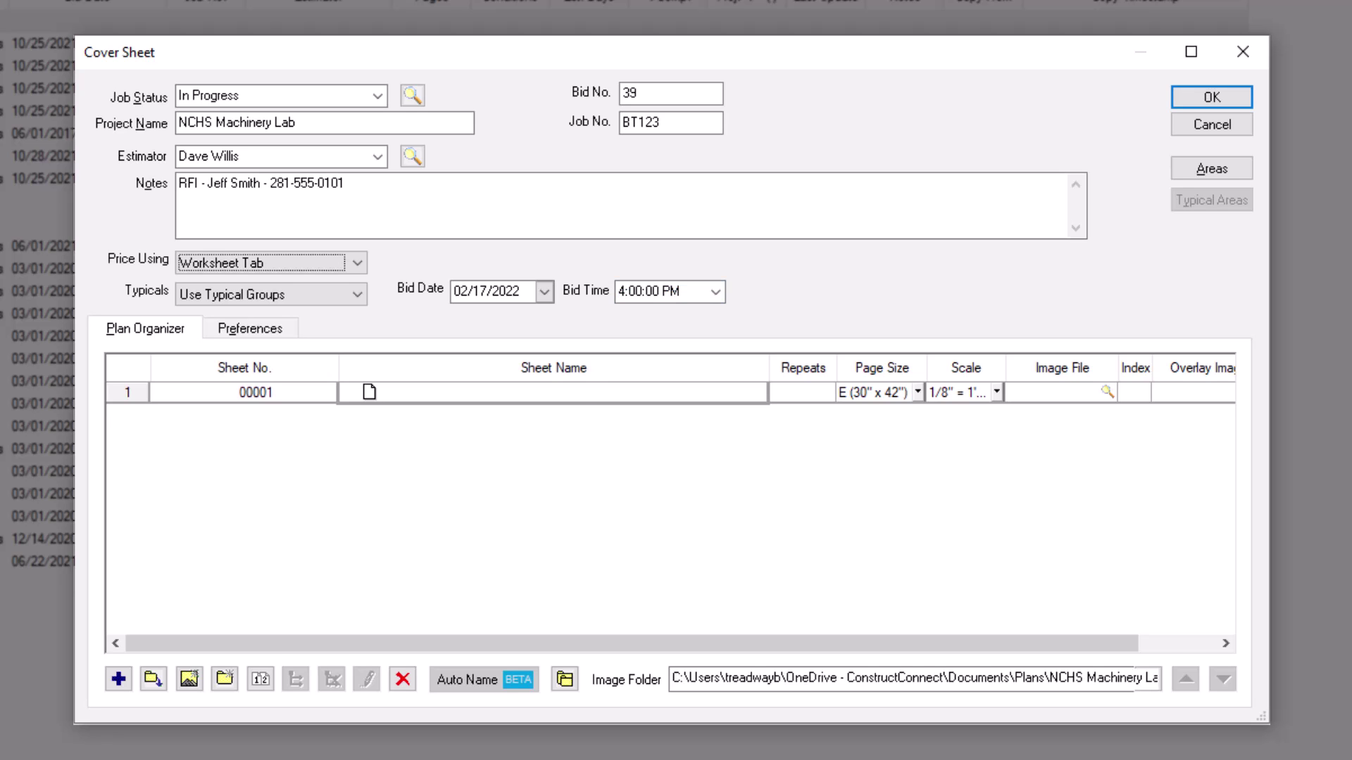
# Step: Import 0003 CS Cover Sheet.pdf from Plans > NCHS Machinery Lab > Drawings as a plan sheet
pyautogui.click(153, 680)
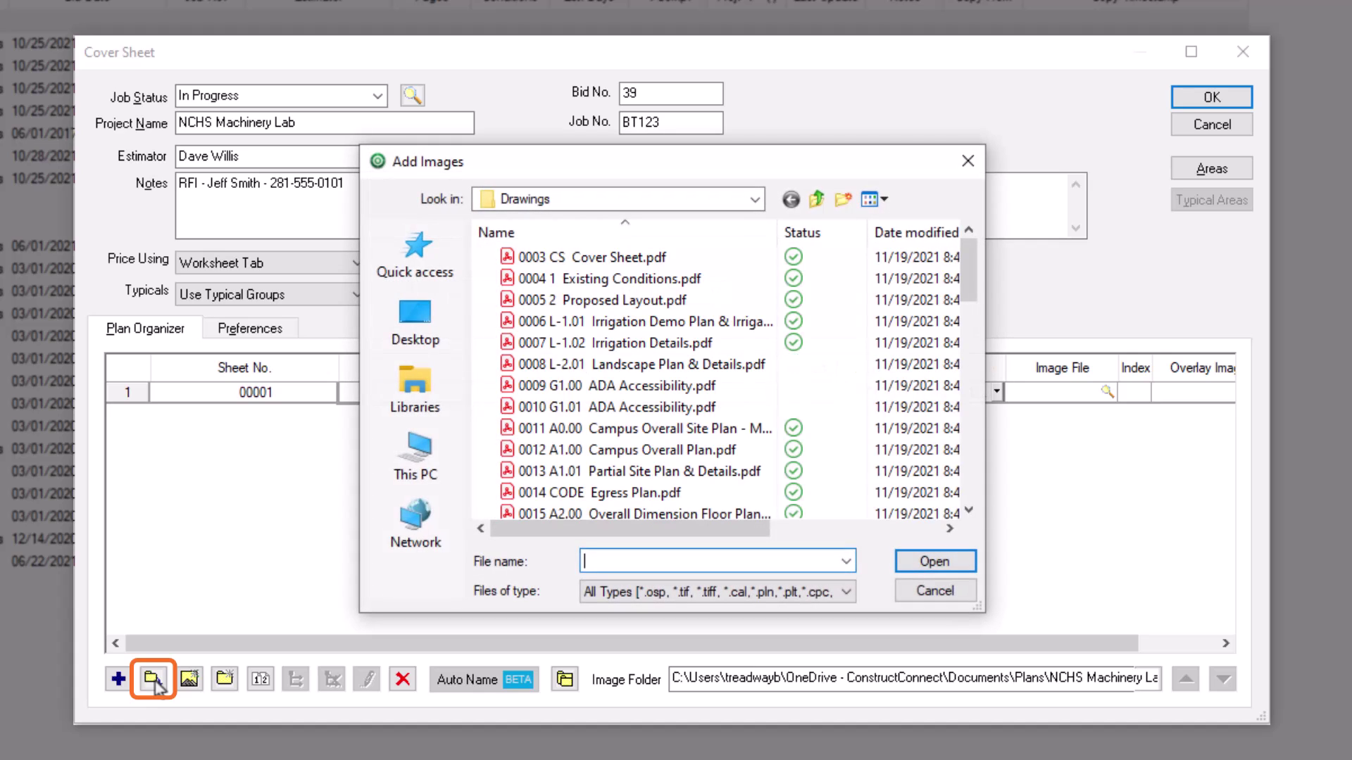
pyautogui.click(752, 200)
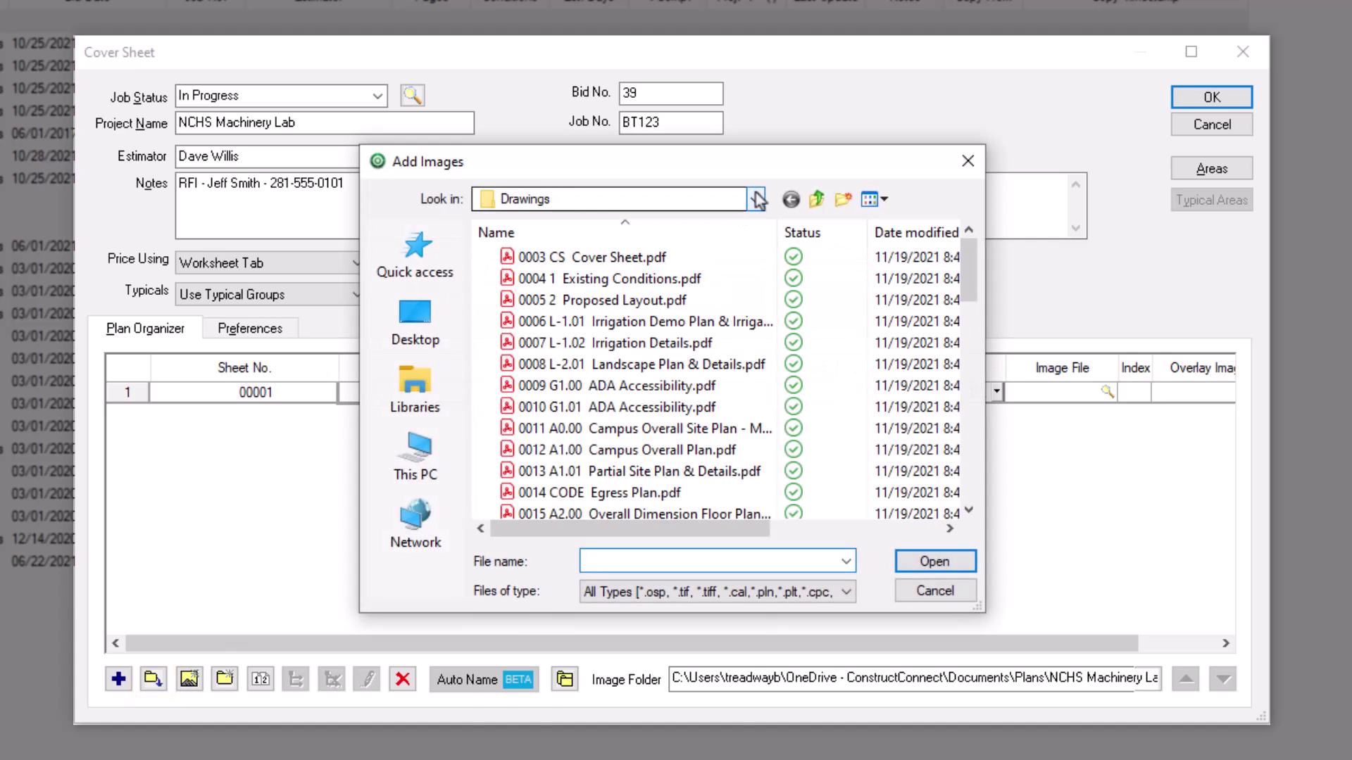
pyautogui.click(556, 277)
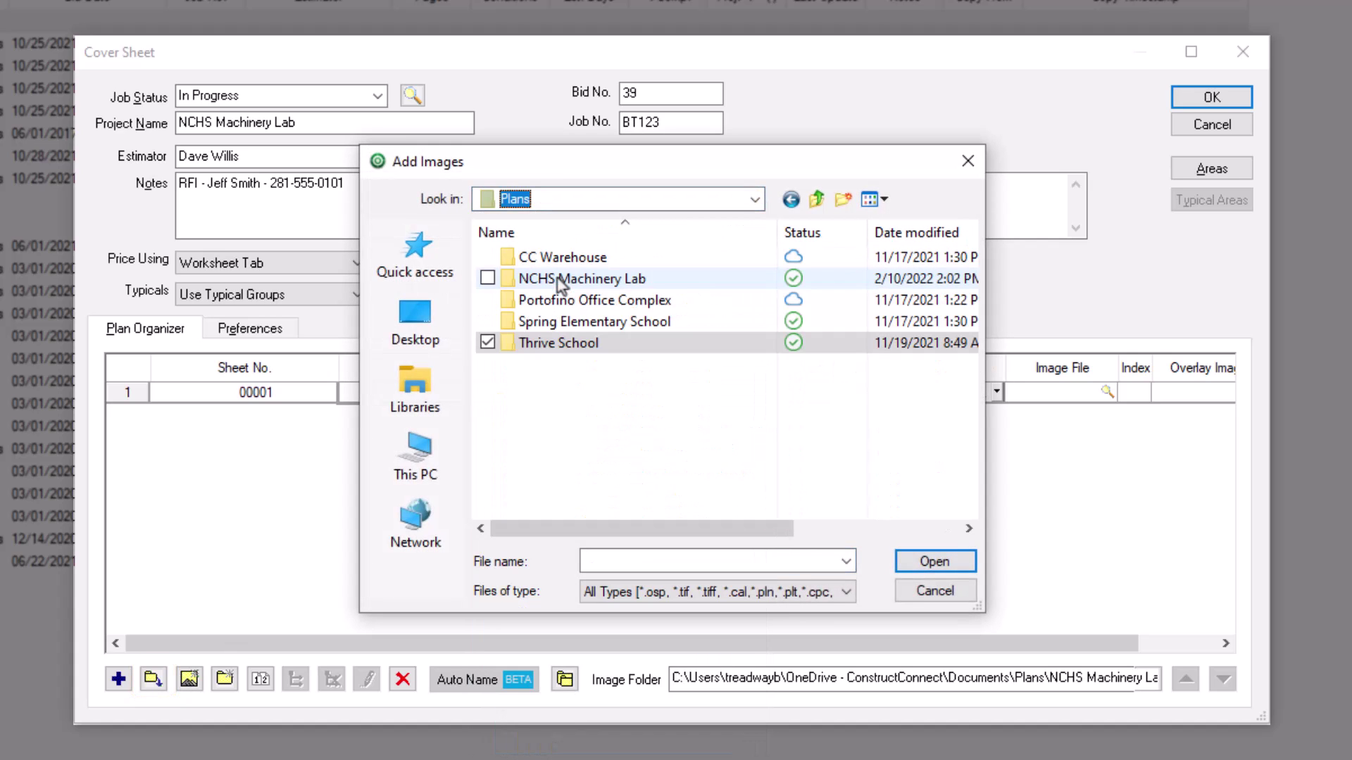
pyautogui.doubleClick(560, 280)
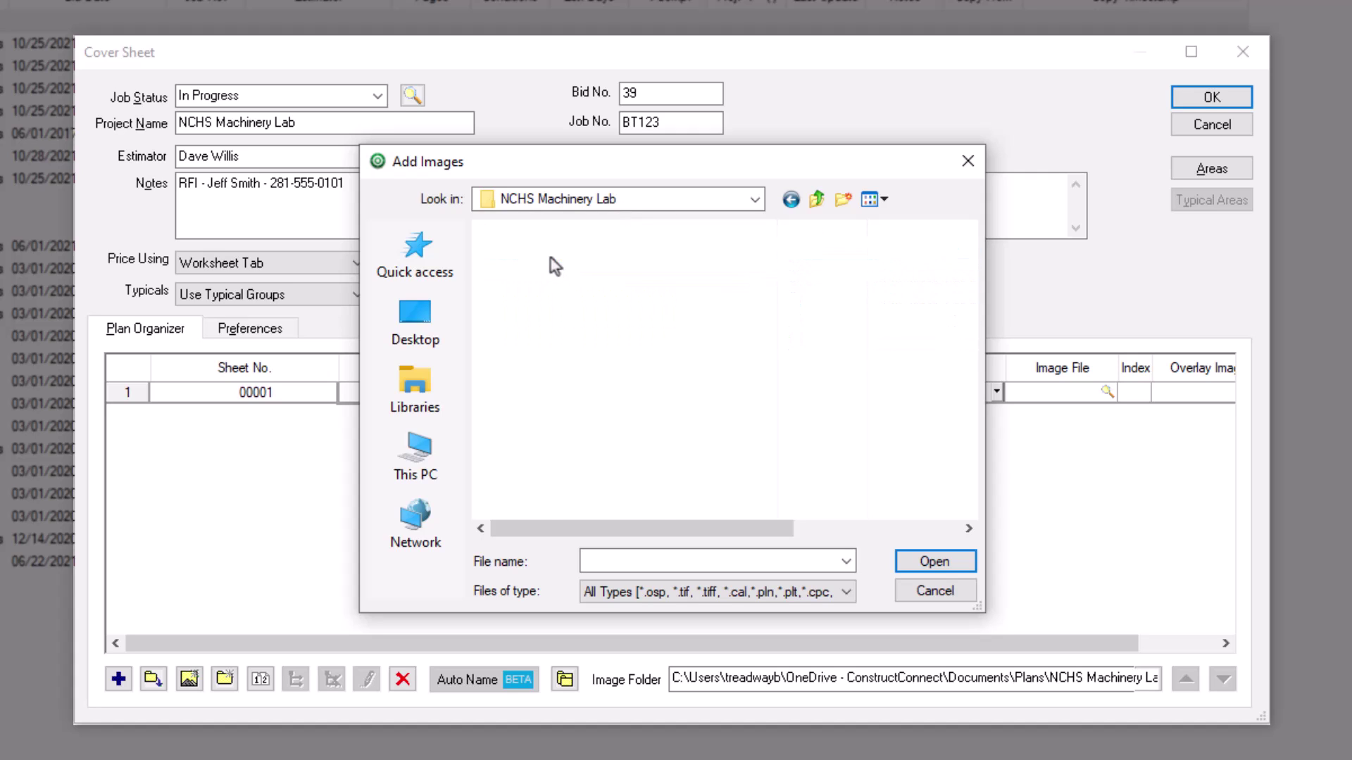
pyautogui.doubleClick(546, 257)
pyautogui.click(543, 260)
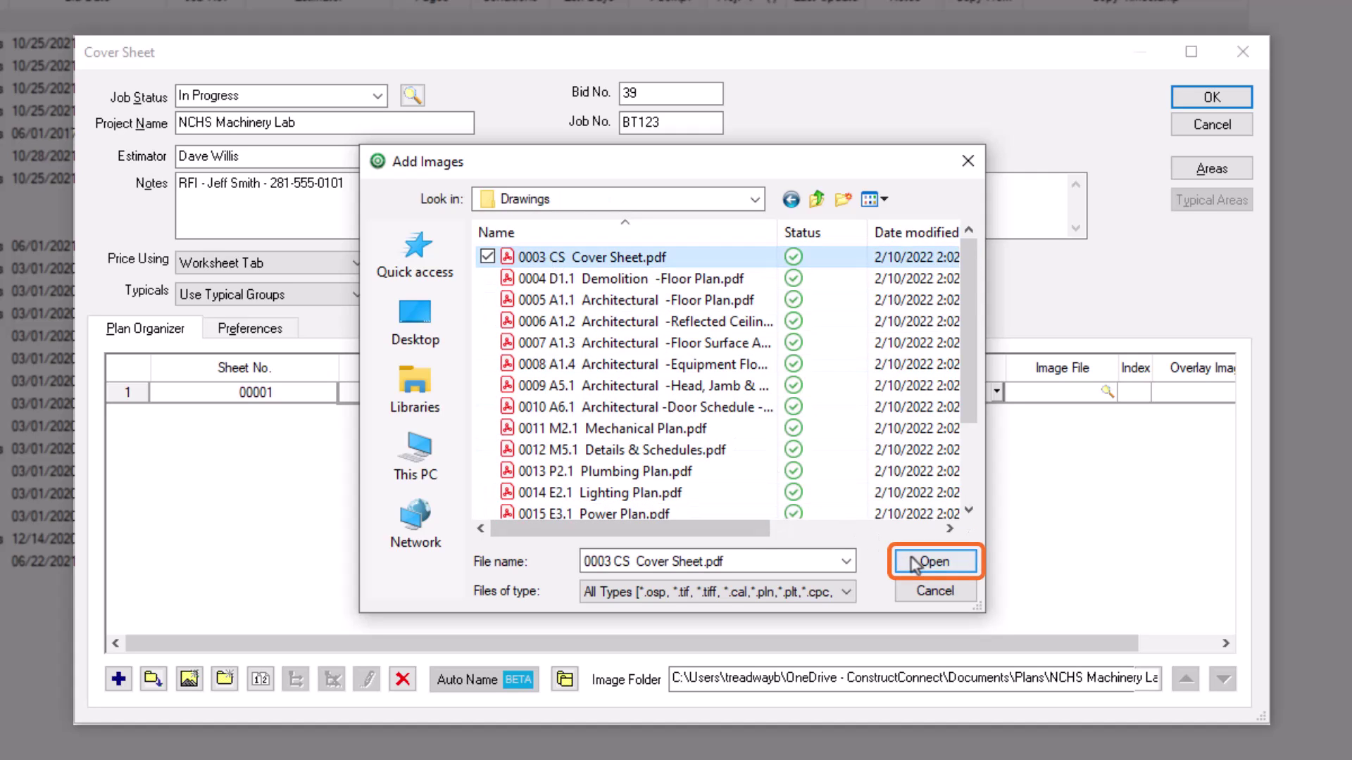
pyautogui.click(914, 561)
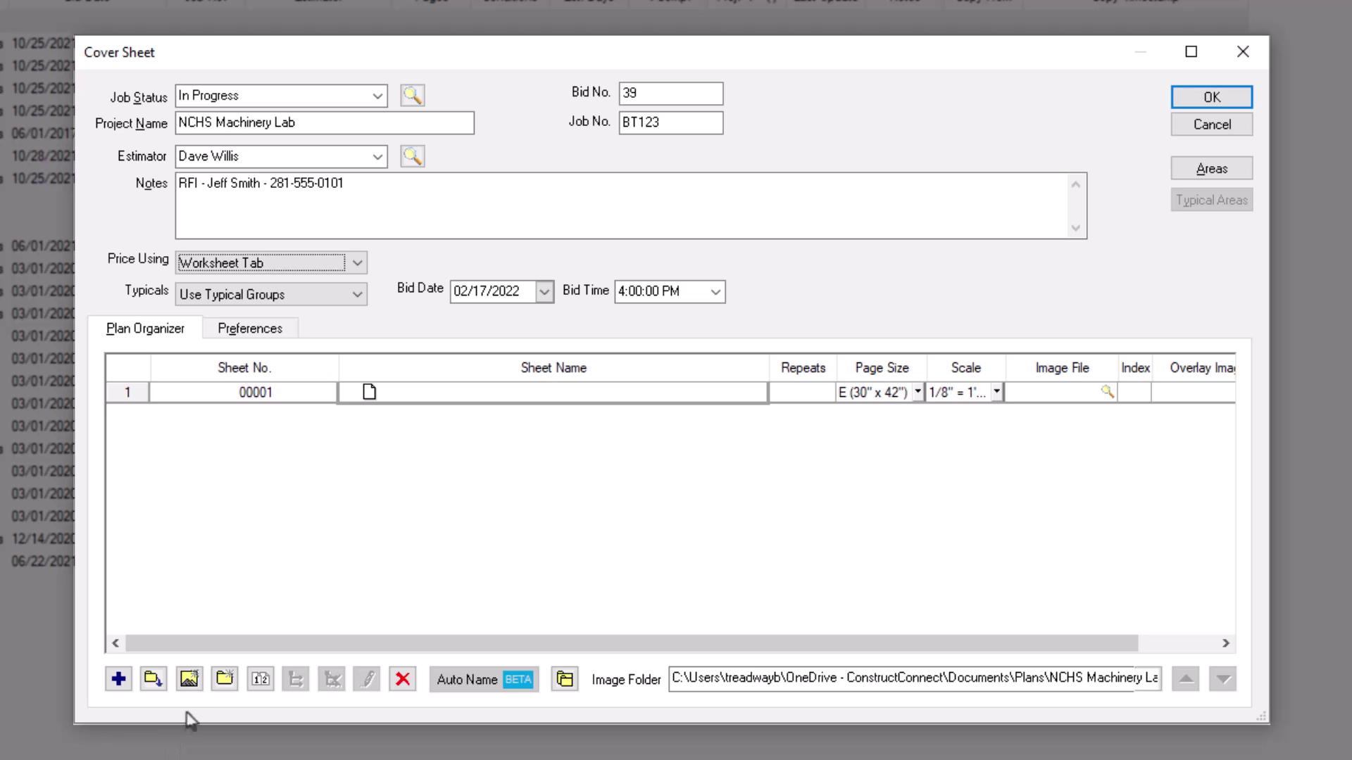
# Step: Import further Drawings PDFs, including 0005 A1.1, 0006 A1.2, 0009 A5.1 and 0010 A6.1
pyautogui.click(191, 681)
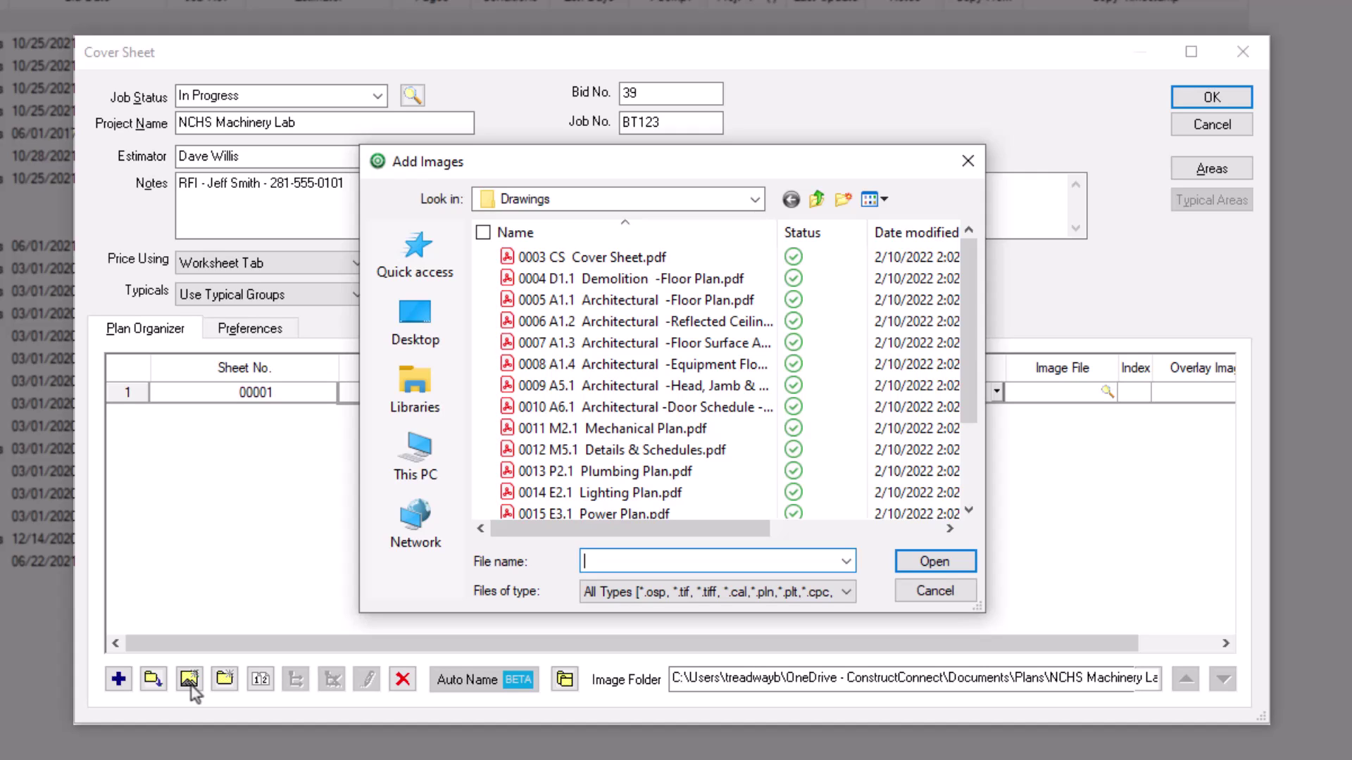
pyautogui.moveTo(477, 281); pyautogui.dragTo(618, 389)
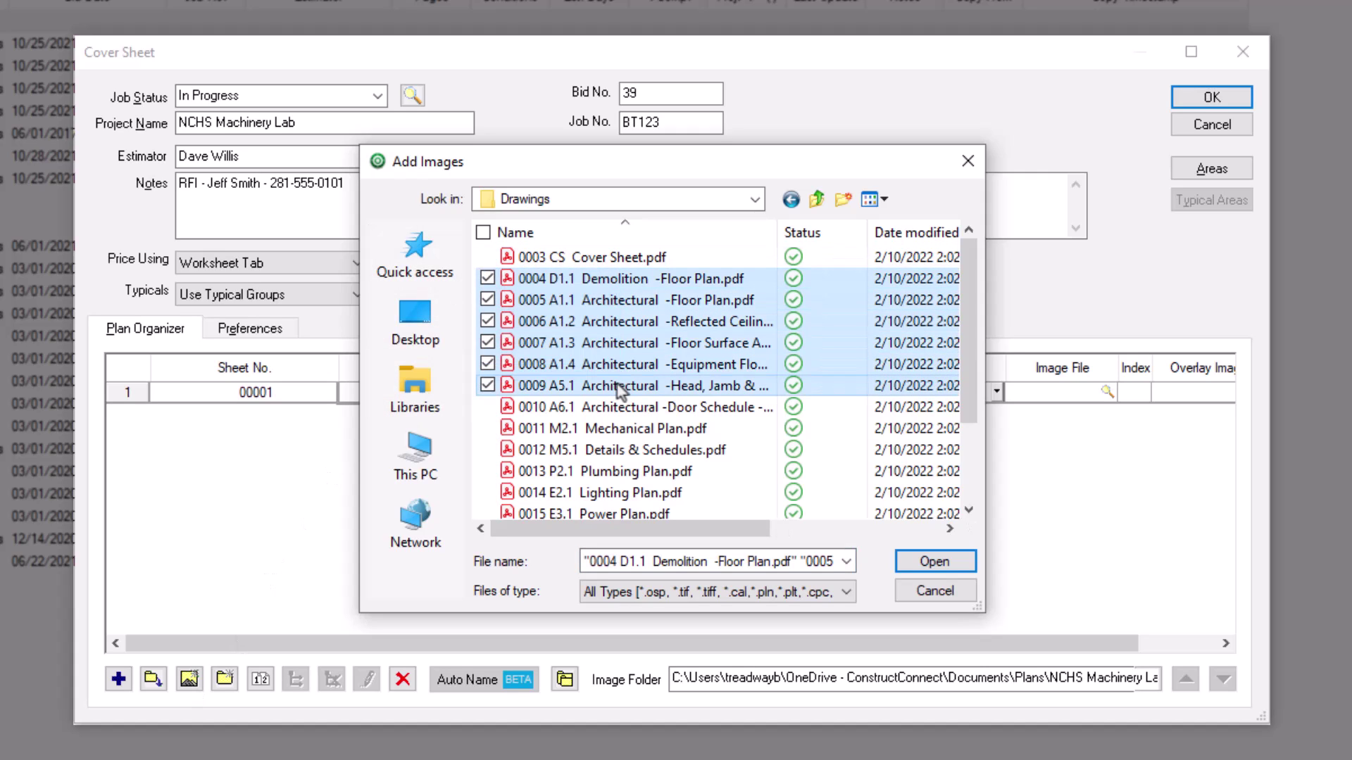
pyautogui.click(602, 301)
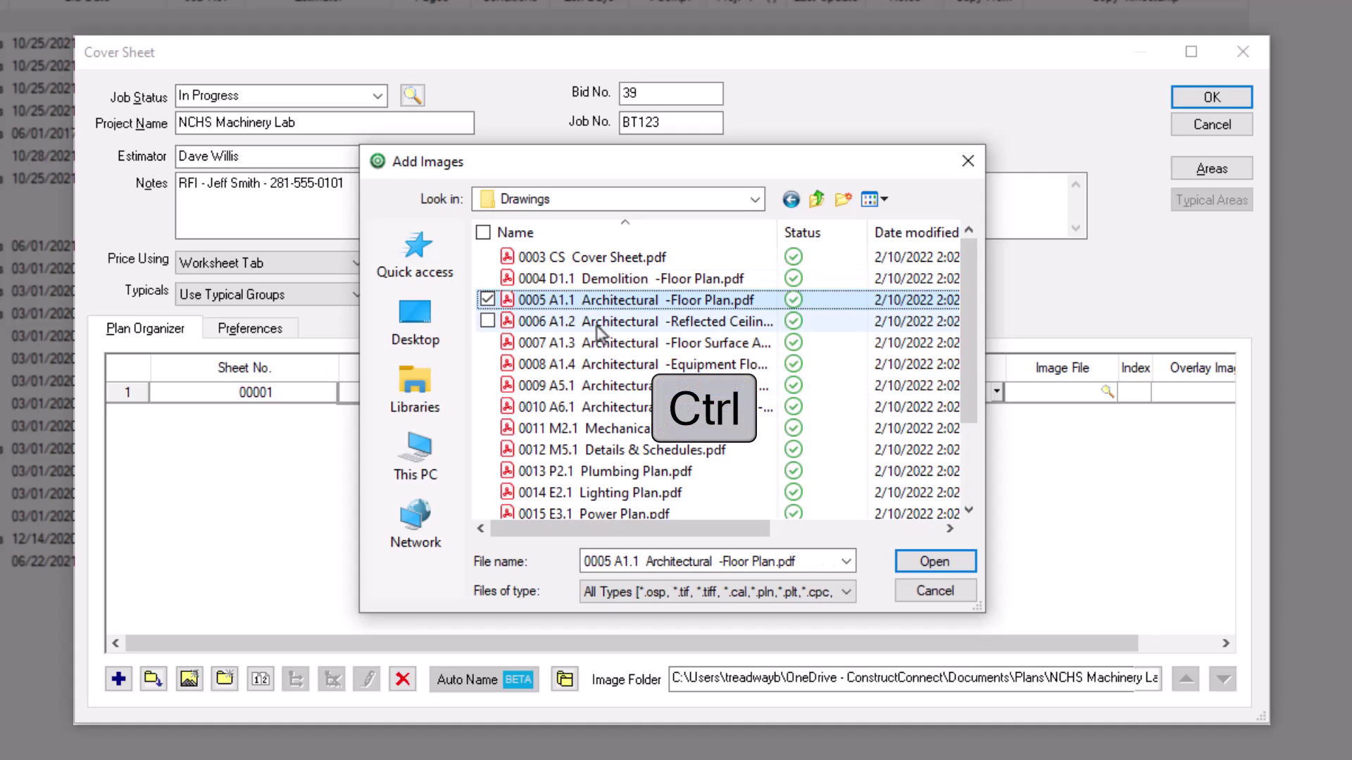
pyautogui.keyDown('ctrl'); pyautogui.click(598, 323); pyautogui.keyUp('ctrl')
pyautogui.keyDown('ctrl'); pyautogui.click(598, 388); pyautogui.keyUp('ctrl')
pyautogui.keyDown('ctrl'); pyautogui.click(593, 407); pyautogui.keyUp('ctrl')
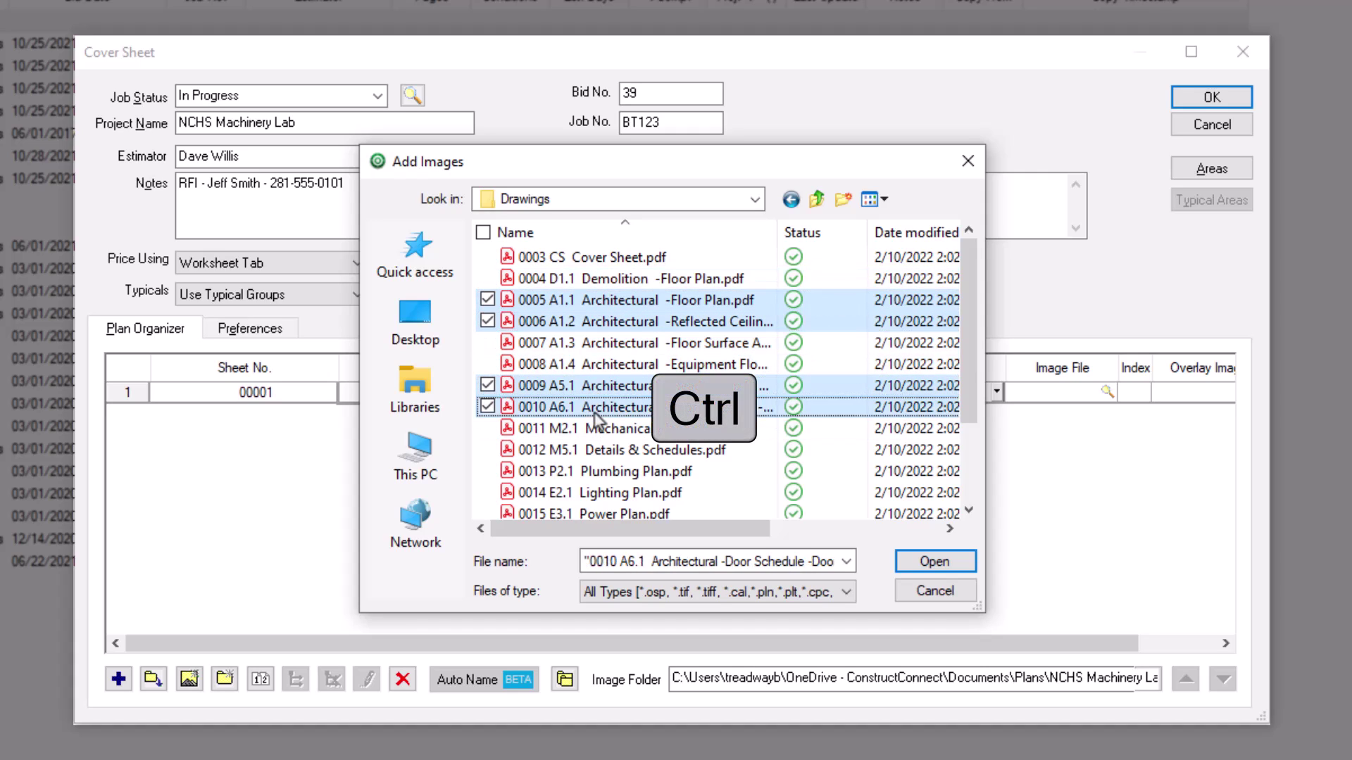
pyautogui.click(929, 569)
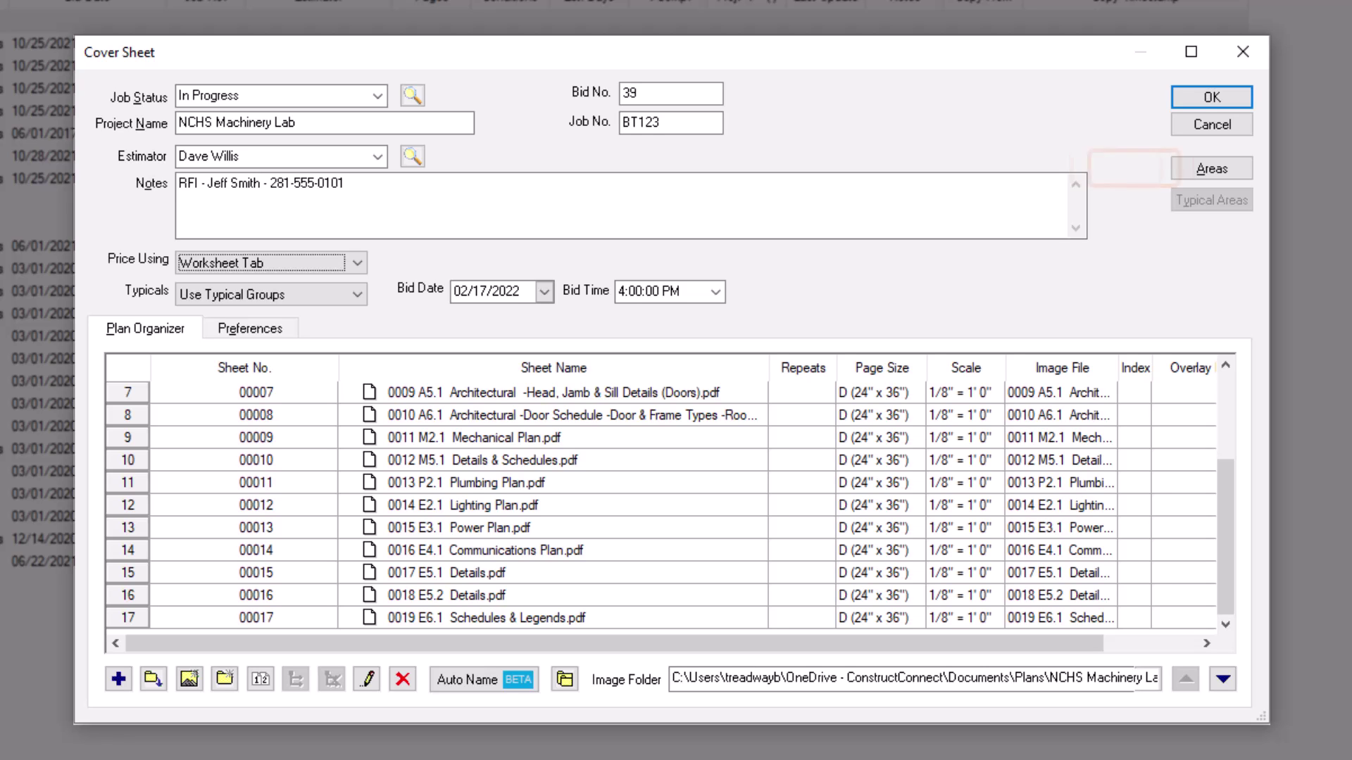
# Step: Add area rows Floor 1, Floor 2 and West Wing, indent West Wing, and confirm
pyautogui.click(1207, 172)
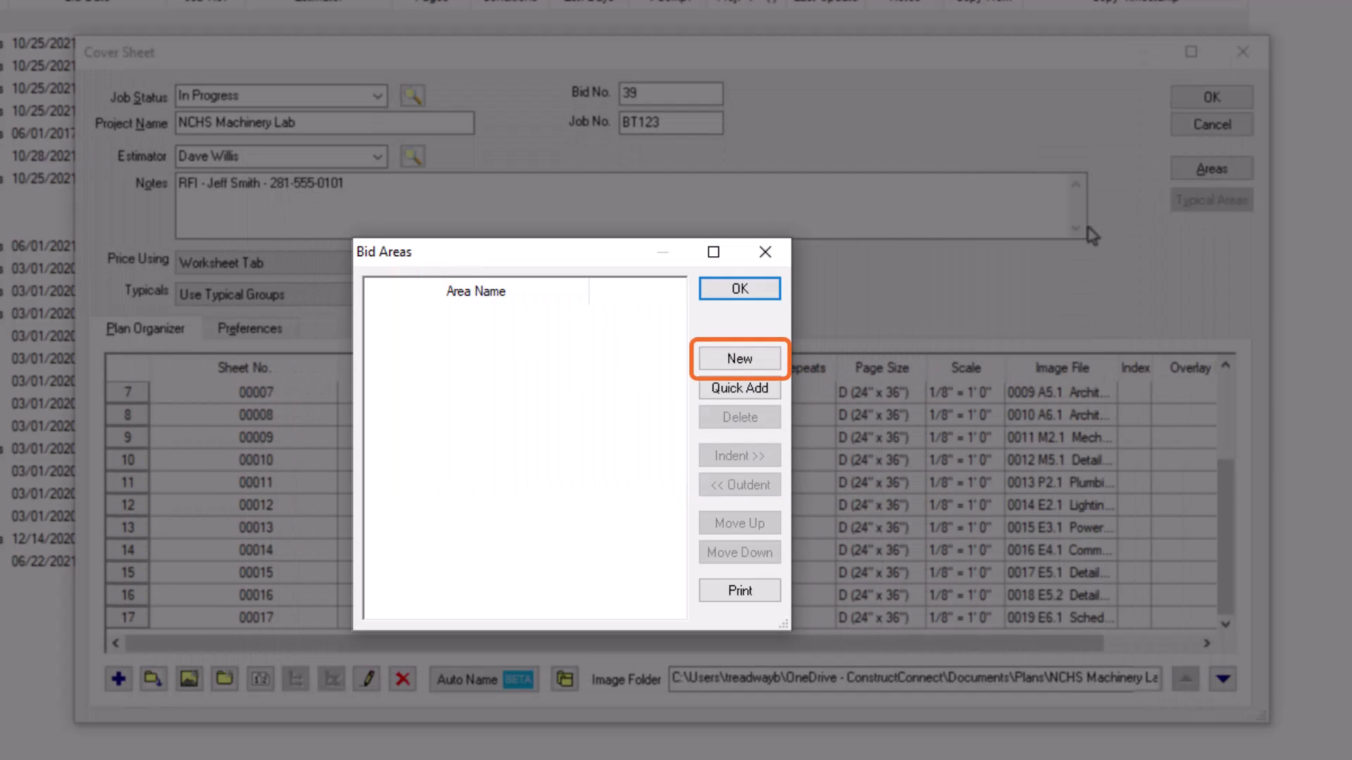
pyautogui.click(769, 361)
pyautogui.write('Floor 1')
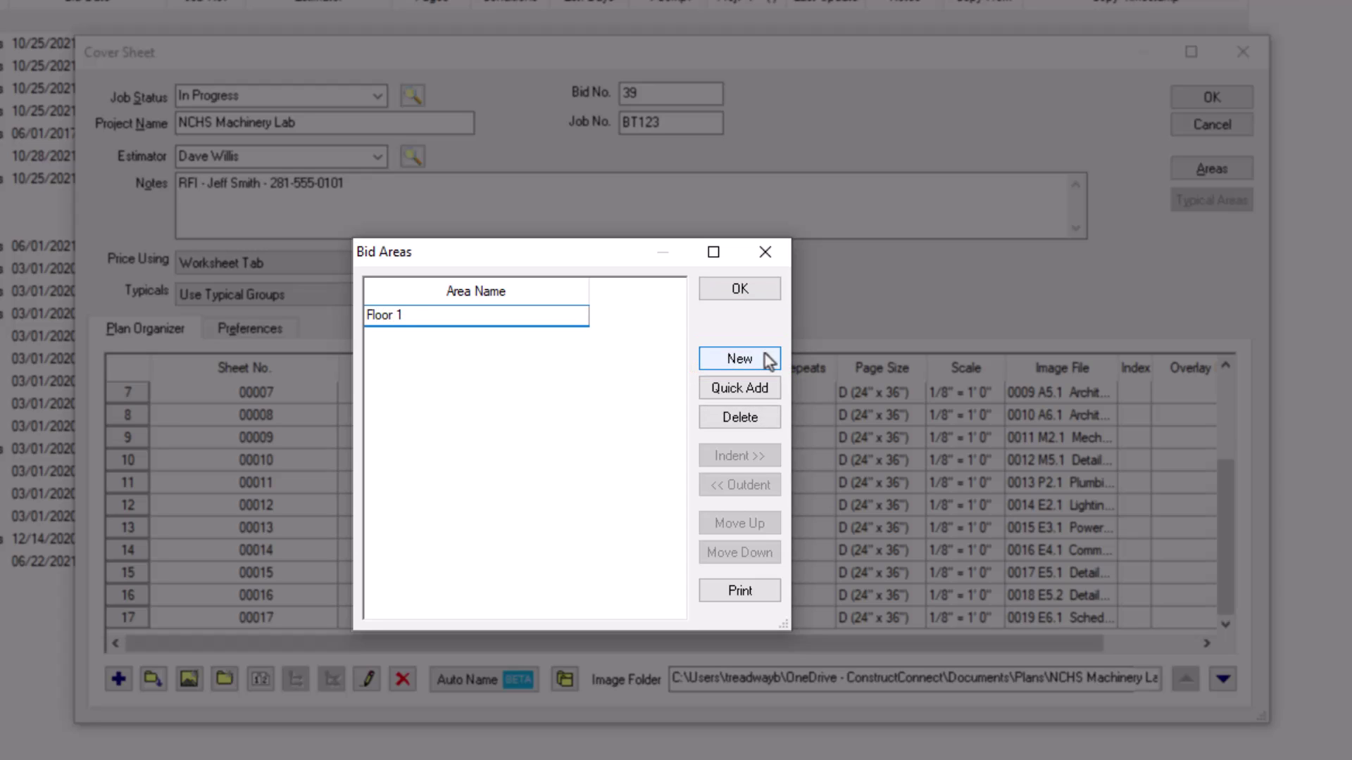
pyautogui.press('Return')
pyautogui.click(769, 361)
pyautogui.write('Floor 2')
pyautogui.press('Return')
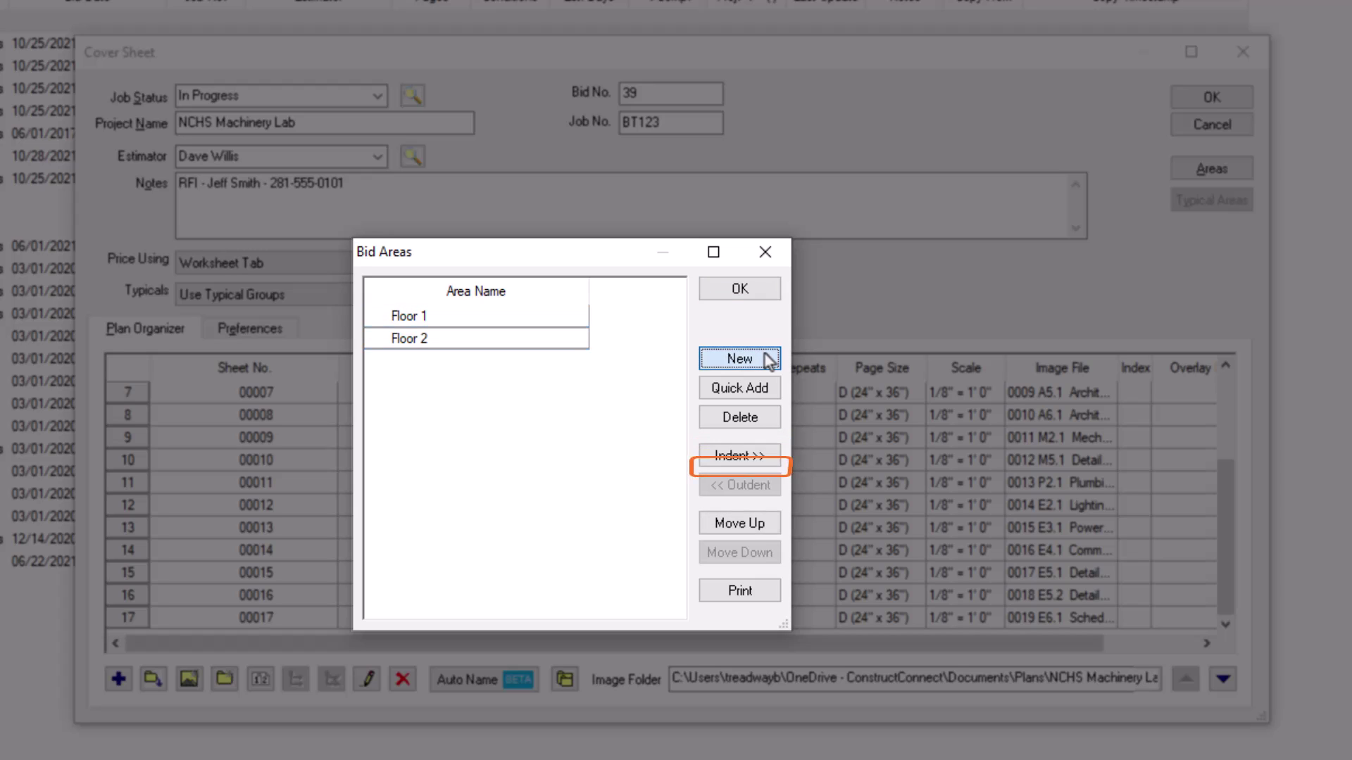
pyautogui.click(770, 361)
pyautogui.write('West Wing')
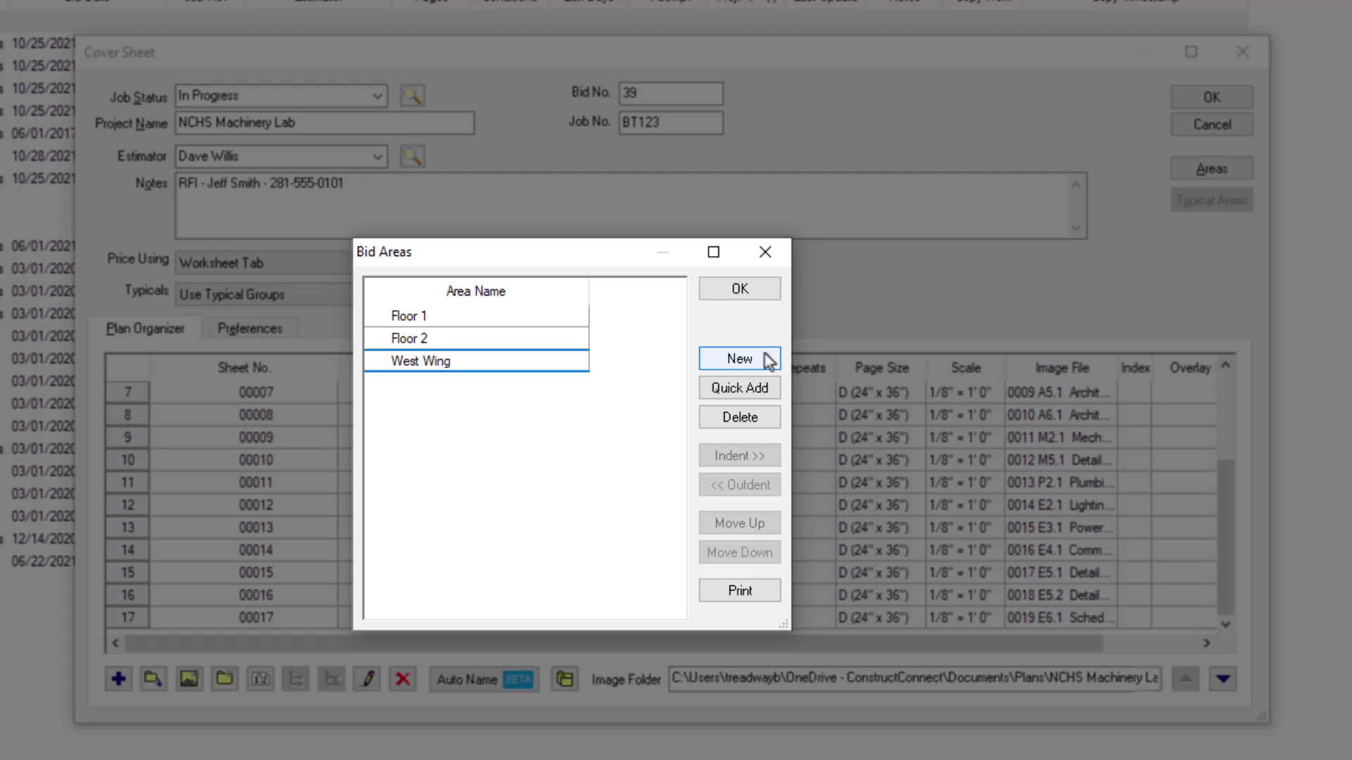
pyautogui.press('Return')
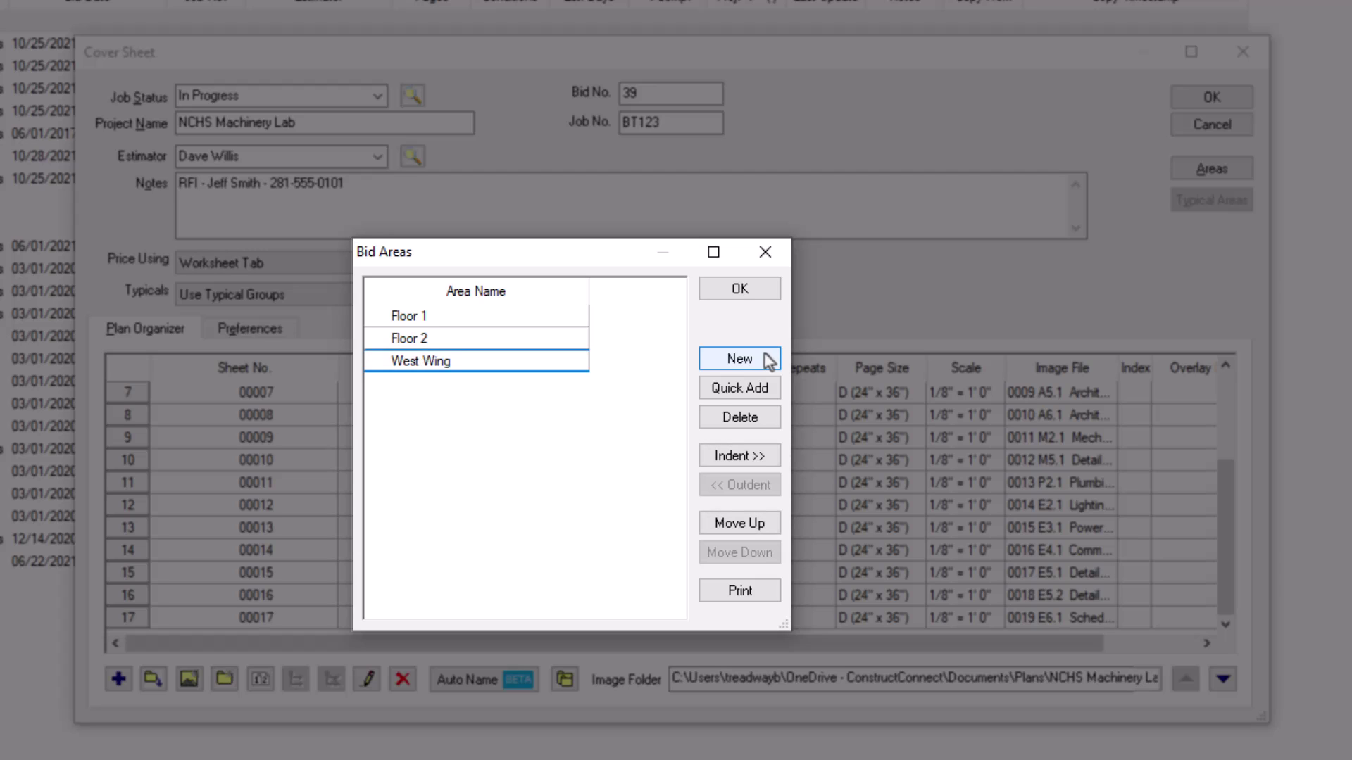
pyautogui.click(767, 457)
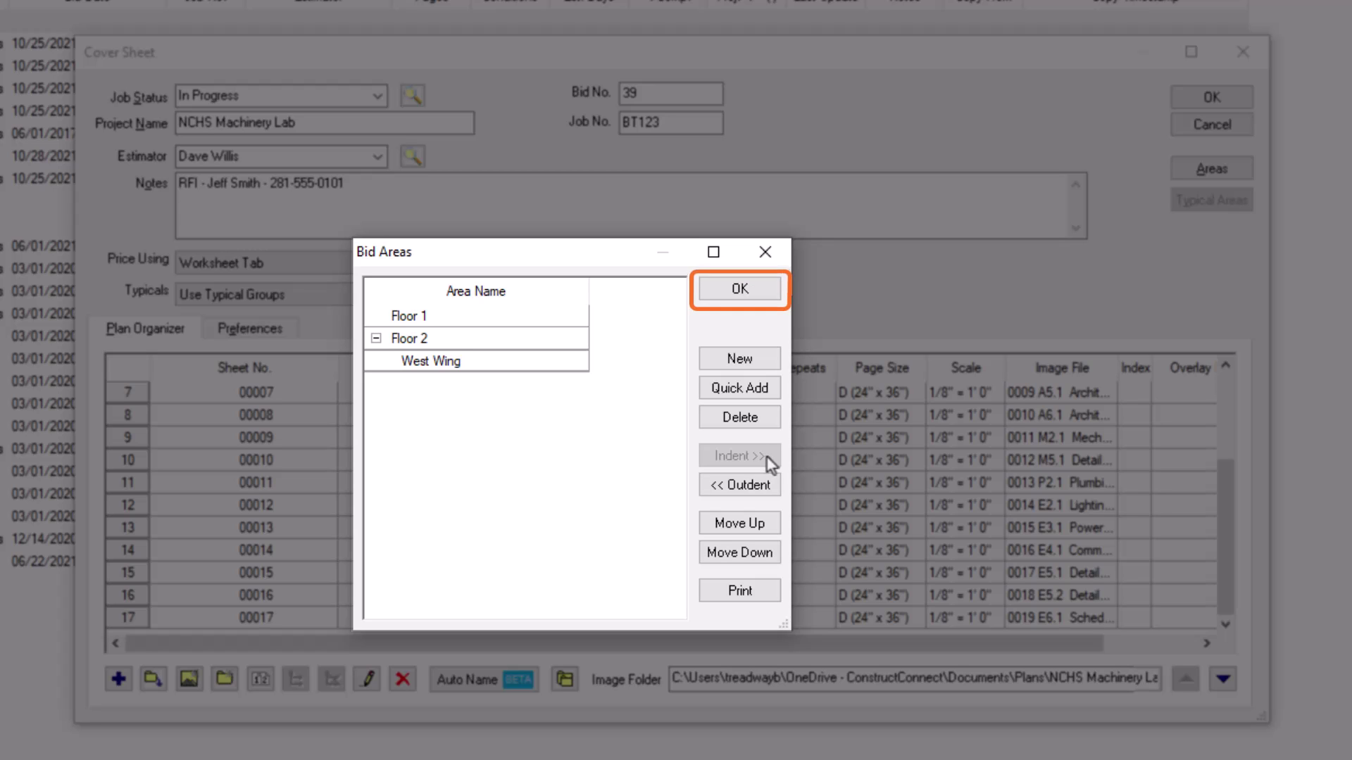
pyautogui.click(765, 294)
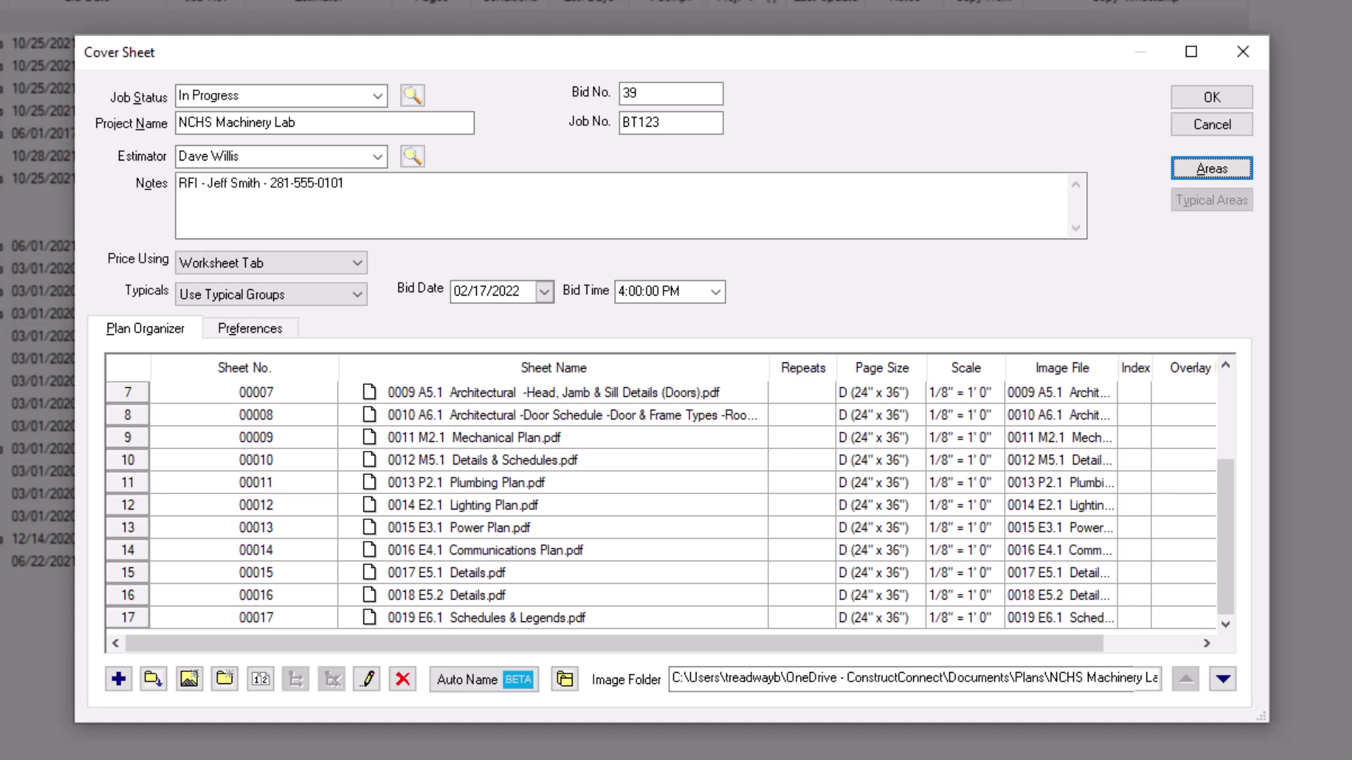
# Step: Save the NCHS Machinery Lab cover sheet and open bid 39 at its first plan sheet
pyautogui.click(1217, 97)
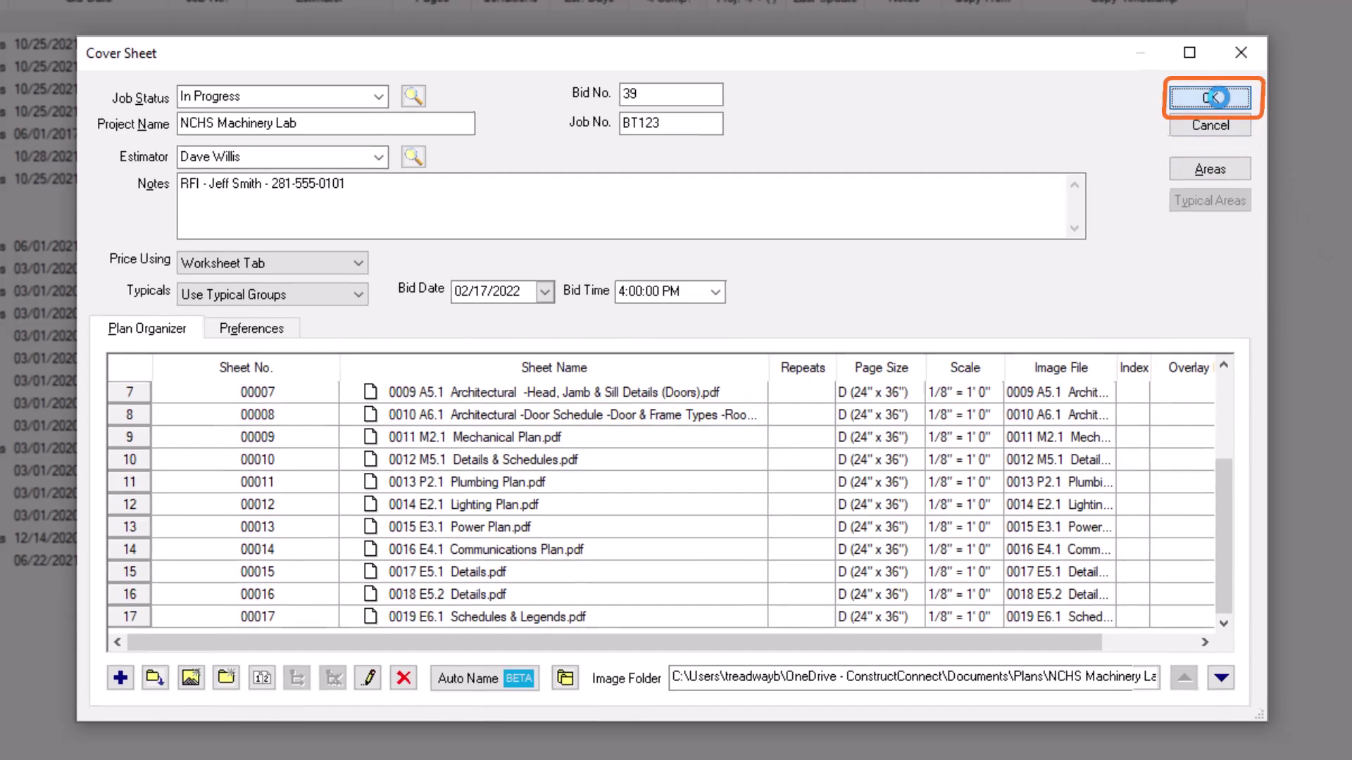